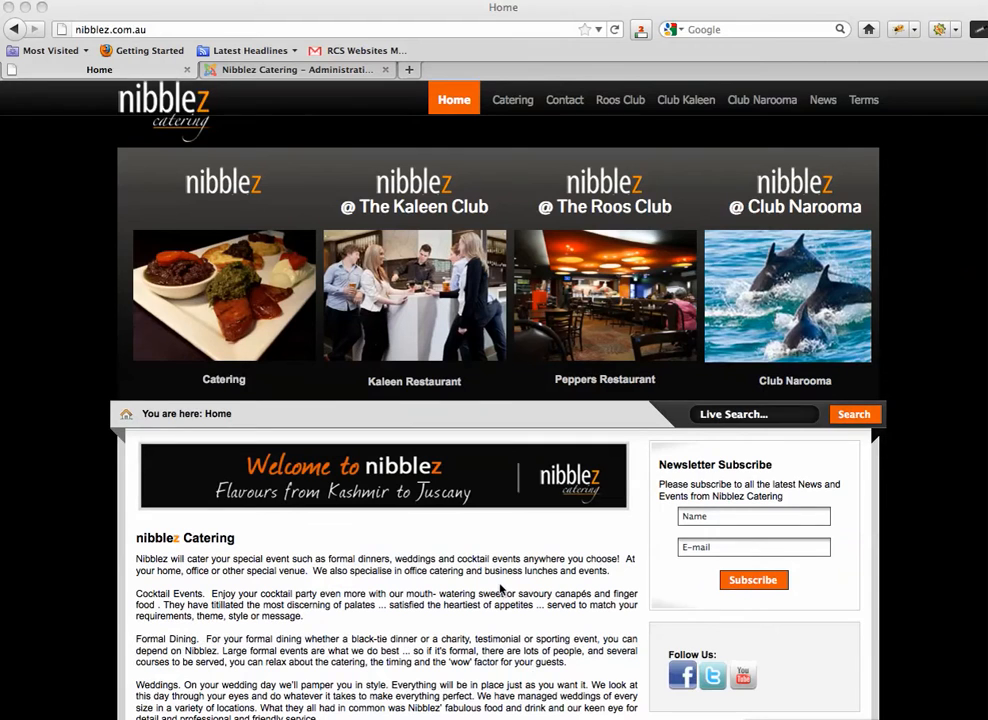
Open the site's administrator login page at nibblez.com.au/administrator/.
{"action": "scroll", "coordinate": [489, 545], "scroll_direction": "down", "scroll_amount": 2}
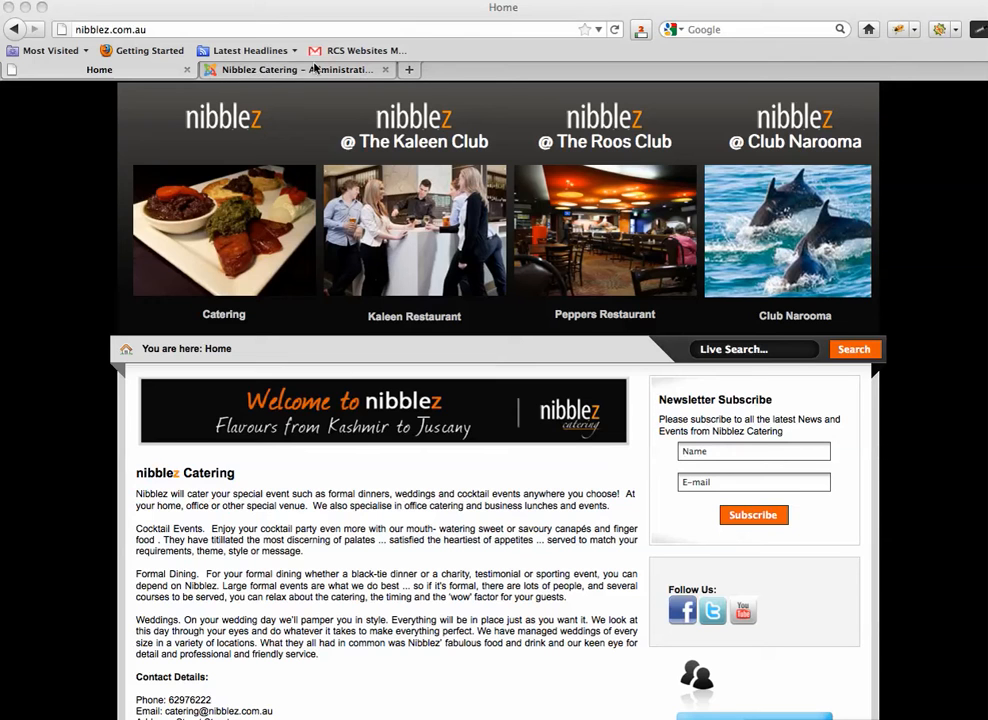
{"action": "left_click", "coordinate": [255, 75]}
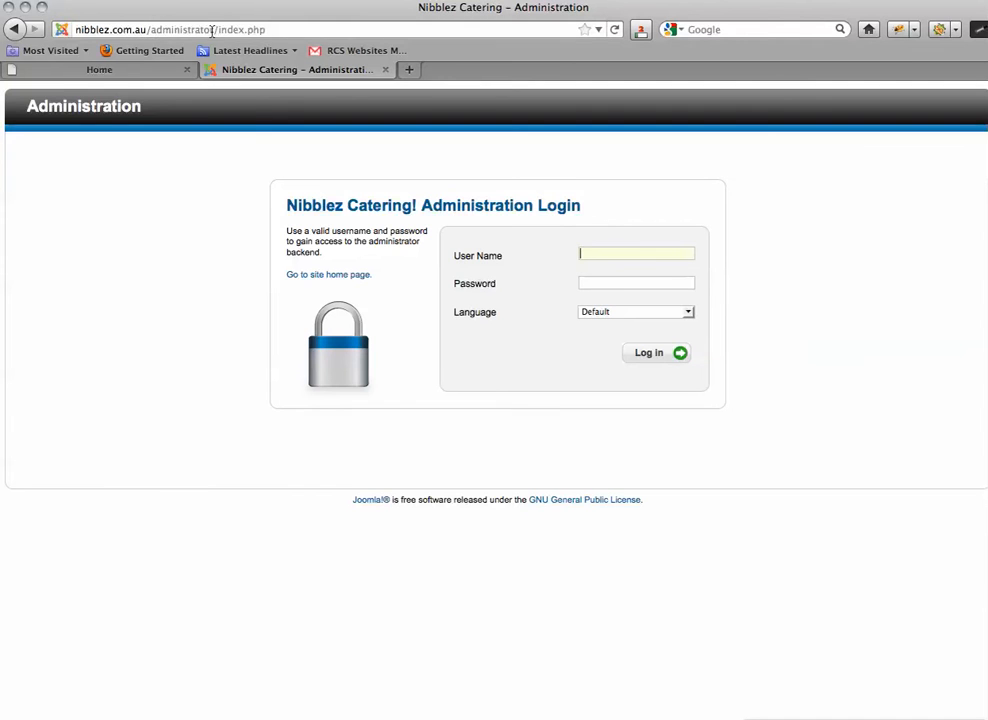
{"action": "left_click_drag", "start_coordinate": [212, 30], "coordinate": [397, 31]}
{"action": "key", "text": "BackSpace"}
{"action": "key", "text": "Return"}
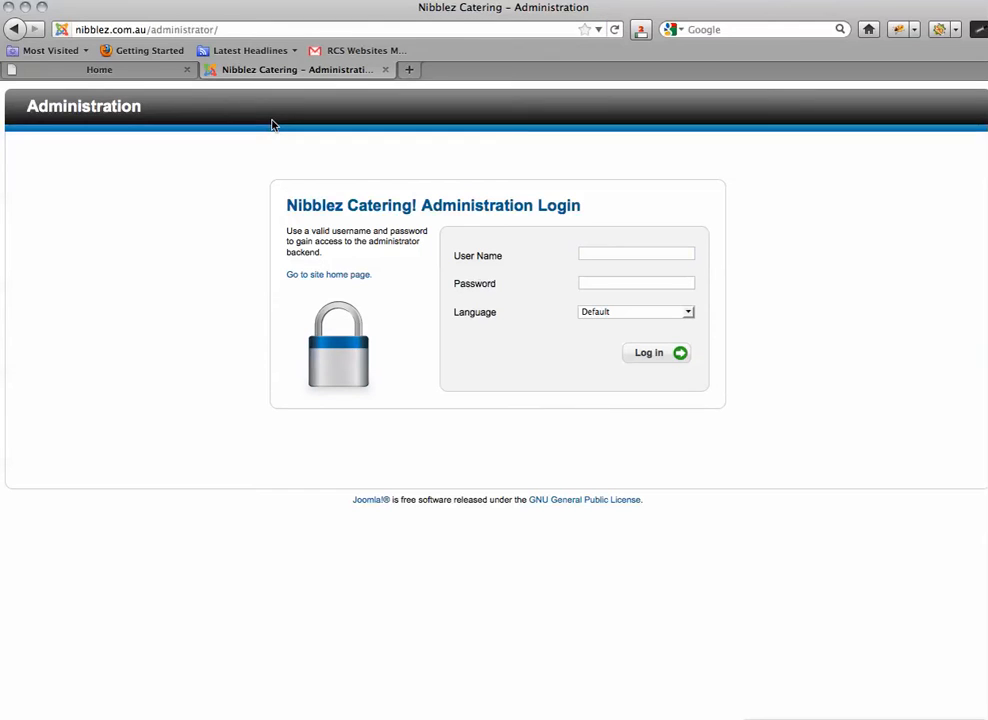
Log in to the administration backend as admin with the account password.
{"action": "left_click", "coordinate": [152, 72]}
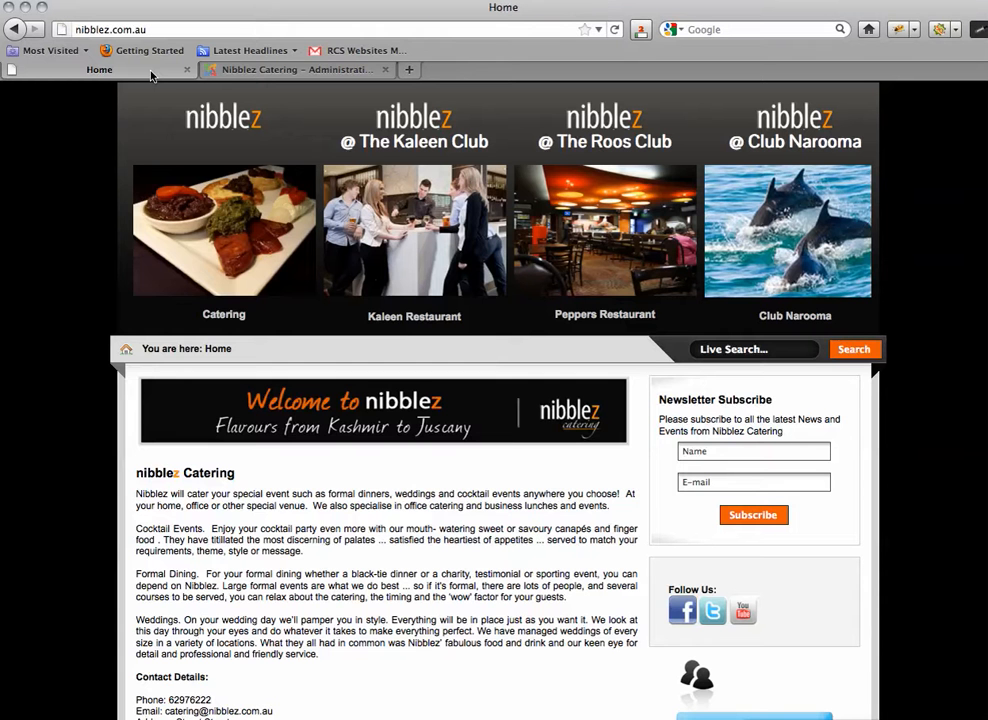
{"action": "left_click", "coordinate": [267, 71]}
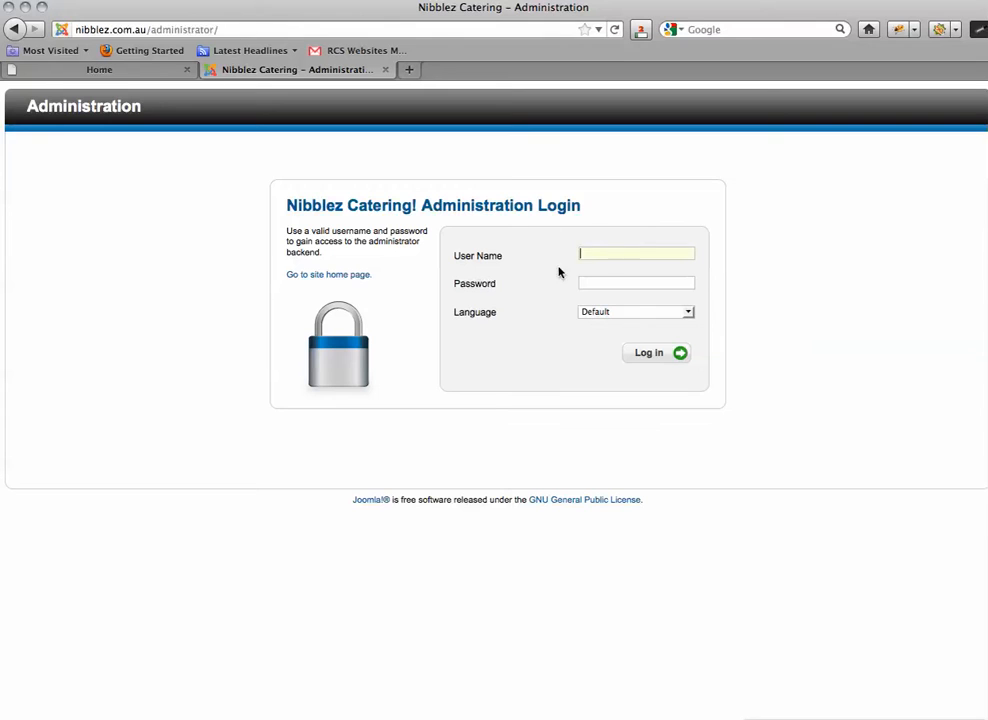
{"action": "left_click", "coordinate": [624, 253]}
{"action": "type", "text": "admin"}
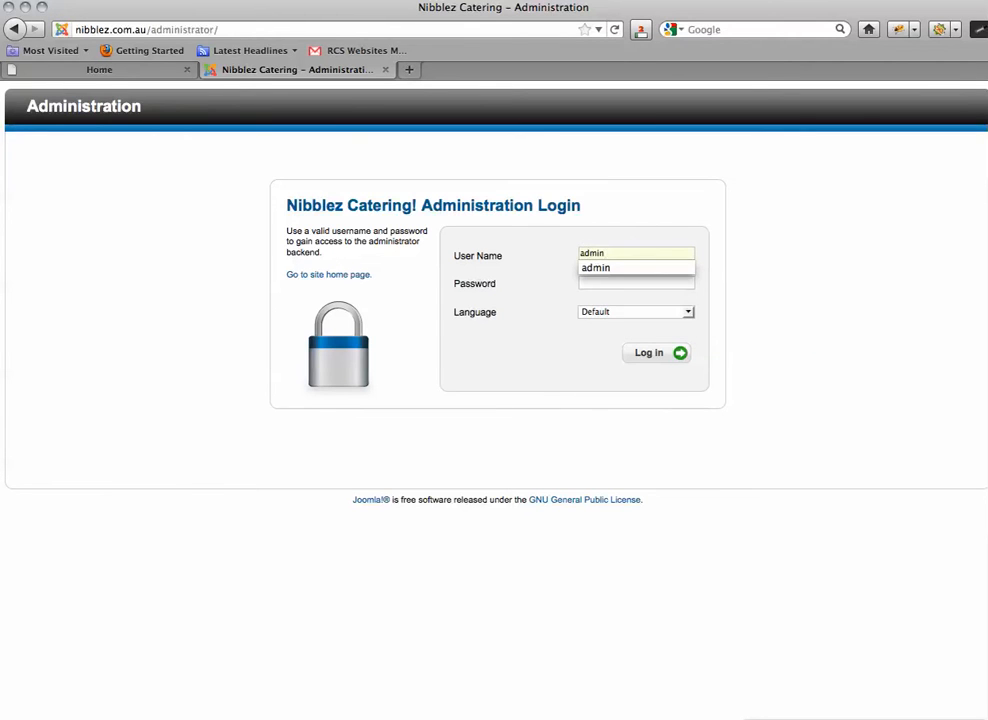
{"action": "left_click", "coordinate": [616, 285]}
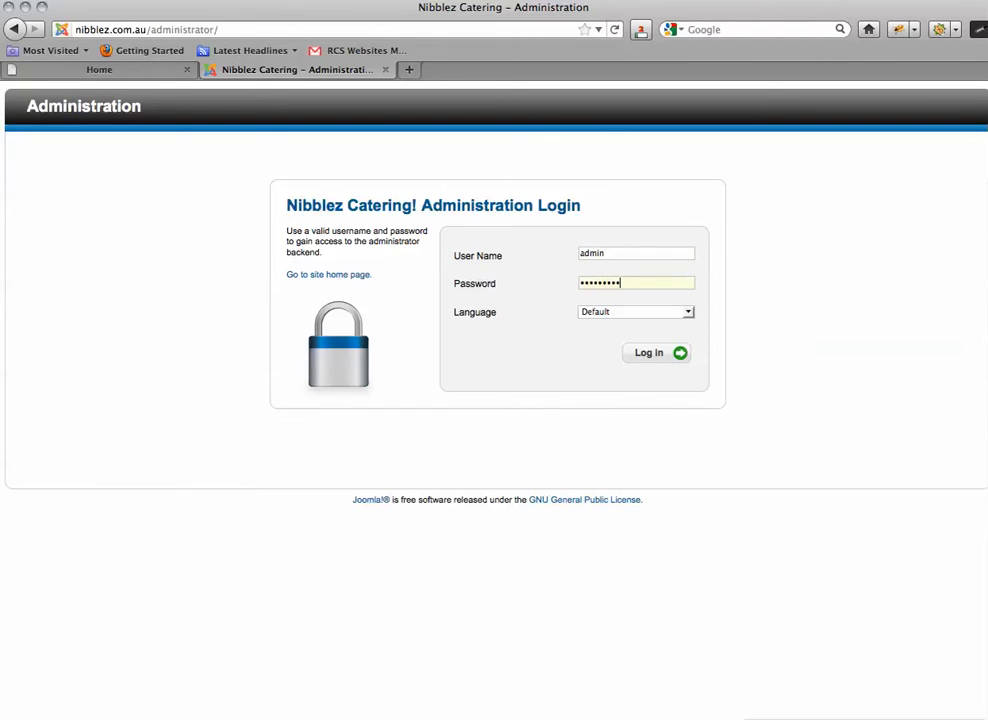
{"action": "left_click", "coordinate": [652, 354]}
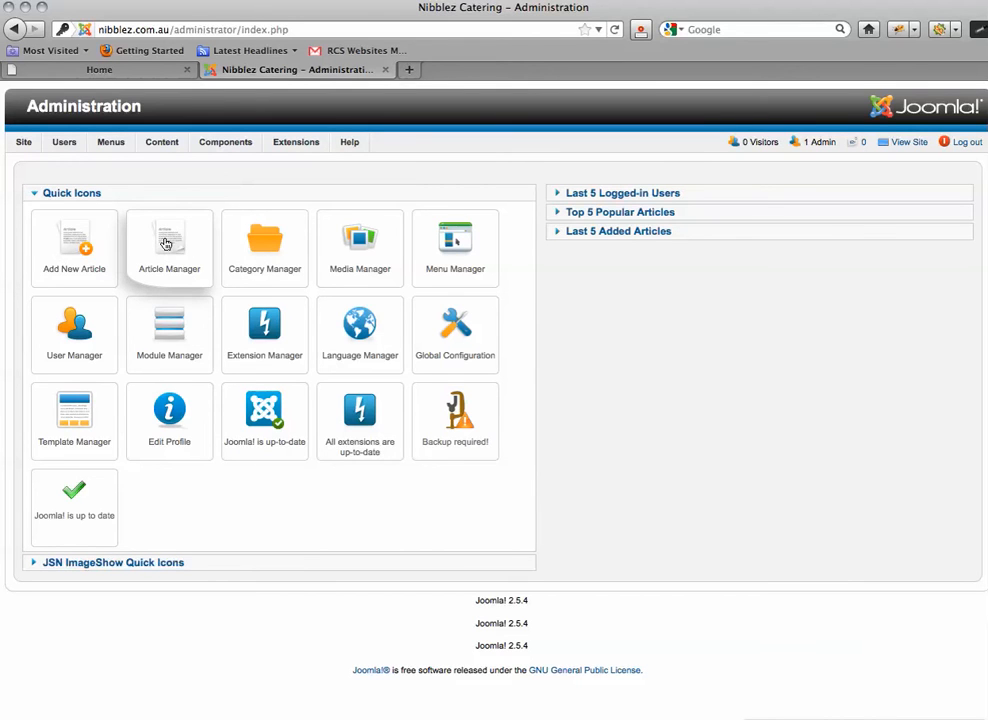
Open the Article Manager and view the live home page for comparison before returning to the article list.
{"action": "mouse_move", "coordinate": [163, 146]}
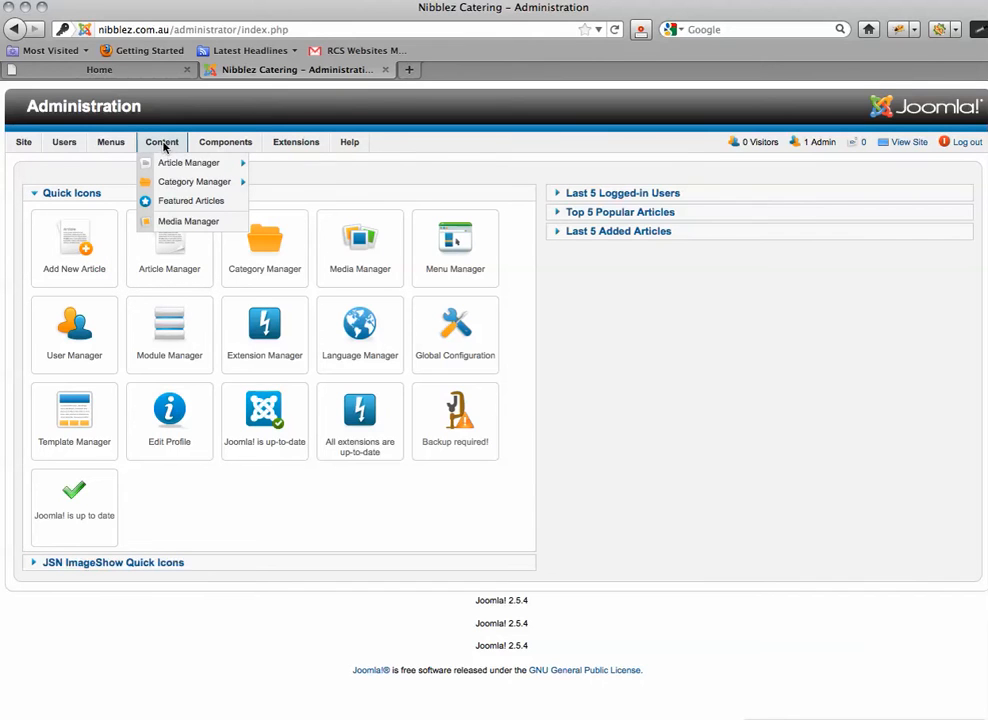
{"action": "left_click", "coordinate": [165, 164]}
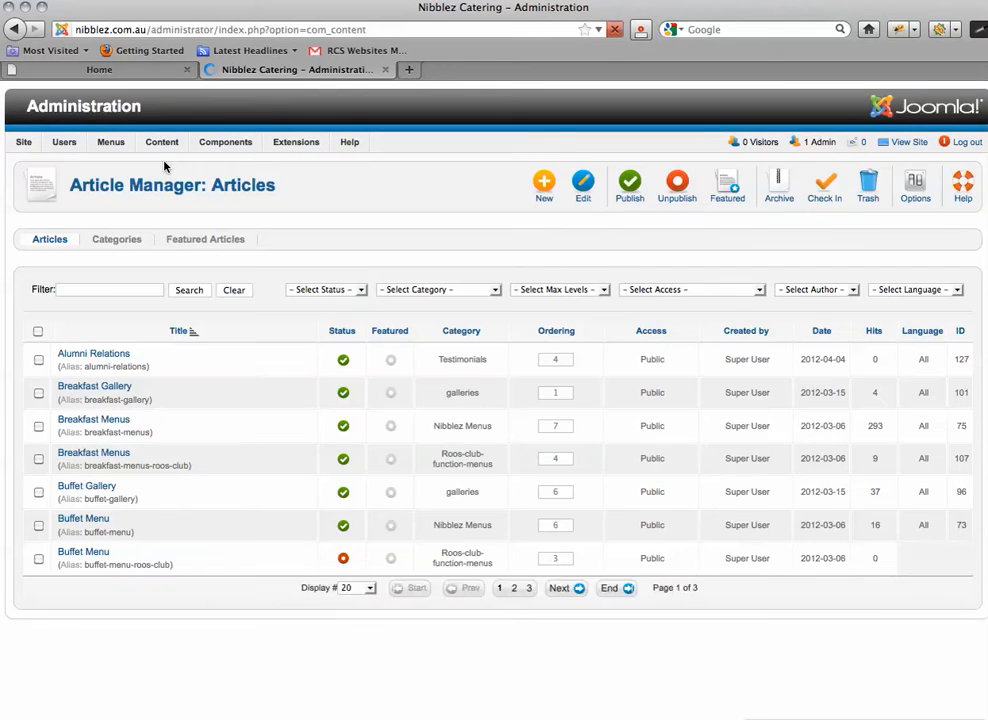
{"action": "left_click", "coordinate": [108, 70]}
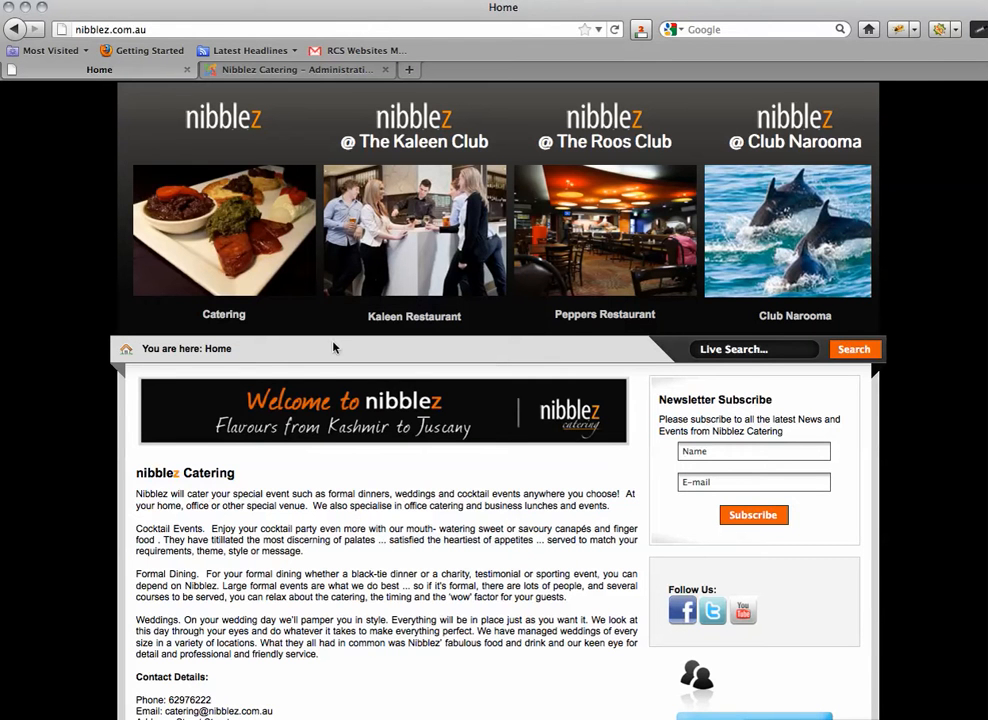
{"action": "left_click", "coordinate": [380, 68]}
Set the article list to display all articles on one page and look through it.
{"action": "scroll", "coordinate": [347, 358], "scroll_direction": "down", "scroll_amount": 2}
{"action": "scroll", "coordinate": [347, 358], "scroll_direction": "down", "scroll_amount": 3}
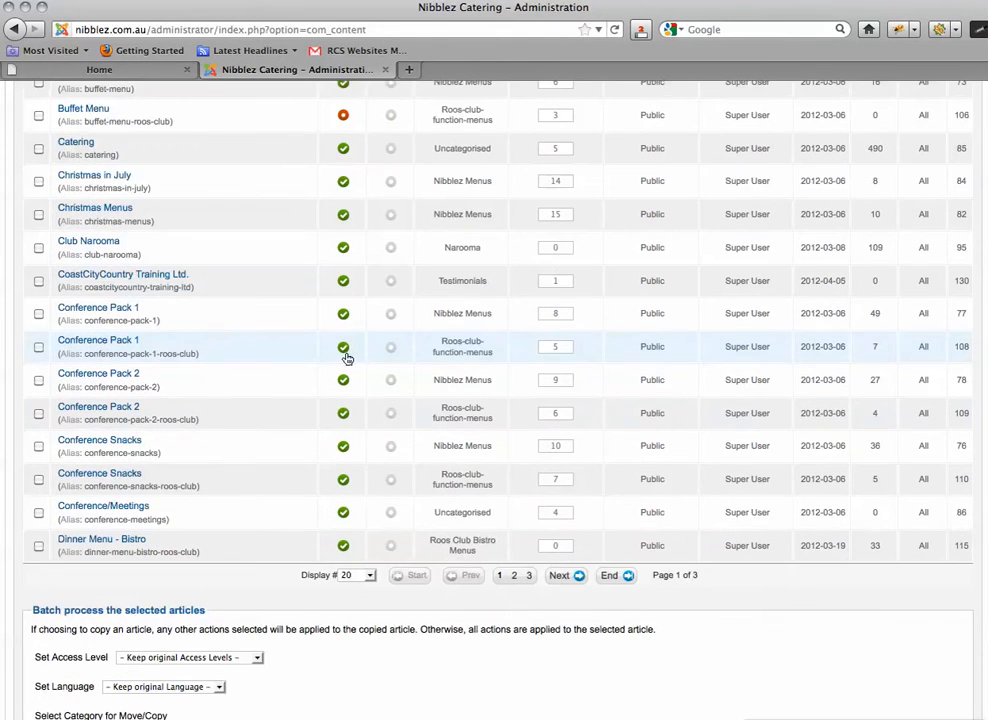
{"action": "left_click", "coordinate": [368, 577]}
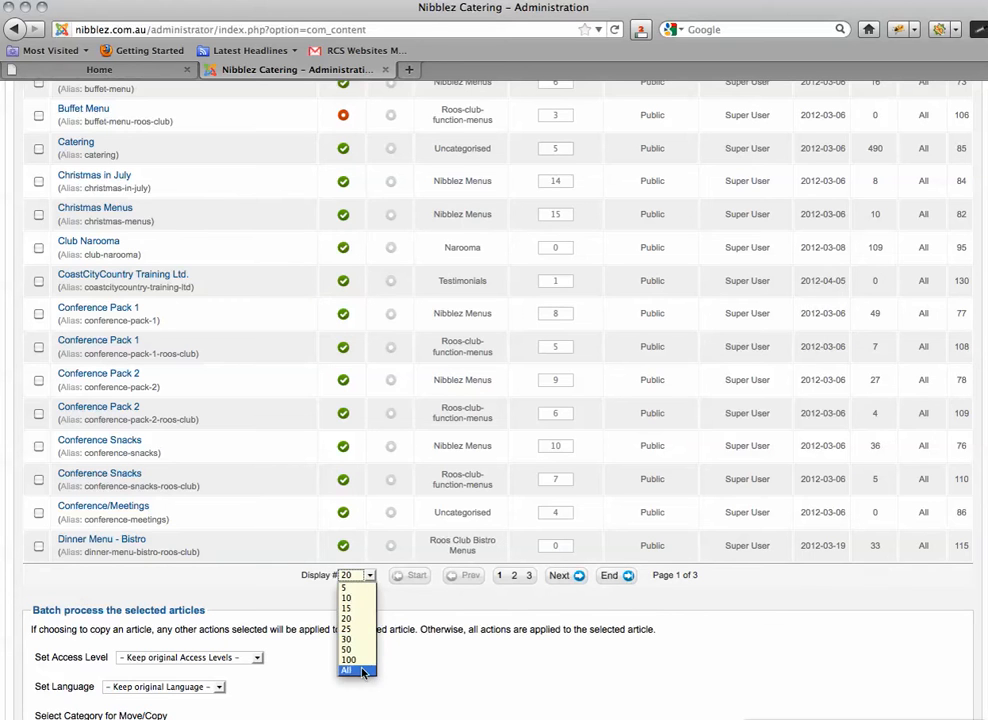
{"action": "left_click", "coordinate": [358, 546]}
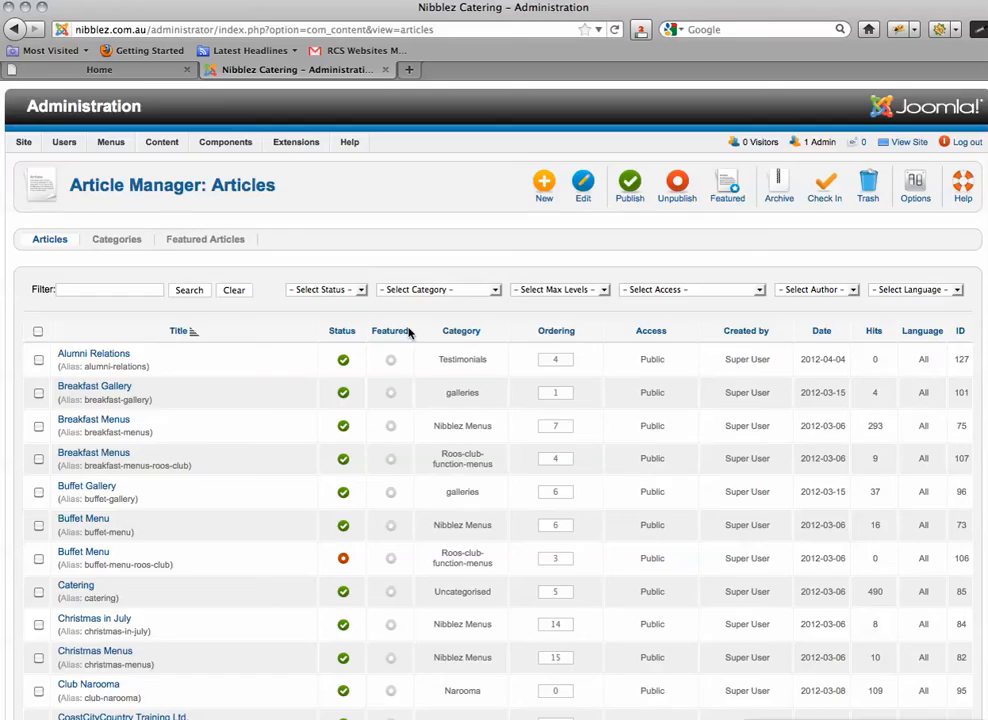
{"action": "scroll", "coordinate": [408, 333], "scroll_direction": "down", "scroll_amount": 5}
{"action": "scroll", "coordinate": [408, 333], "scroll_direction": "down", "scroll_amount": 15}
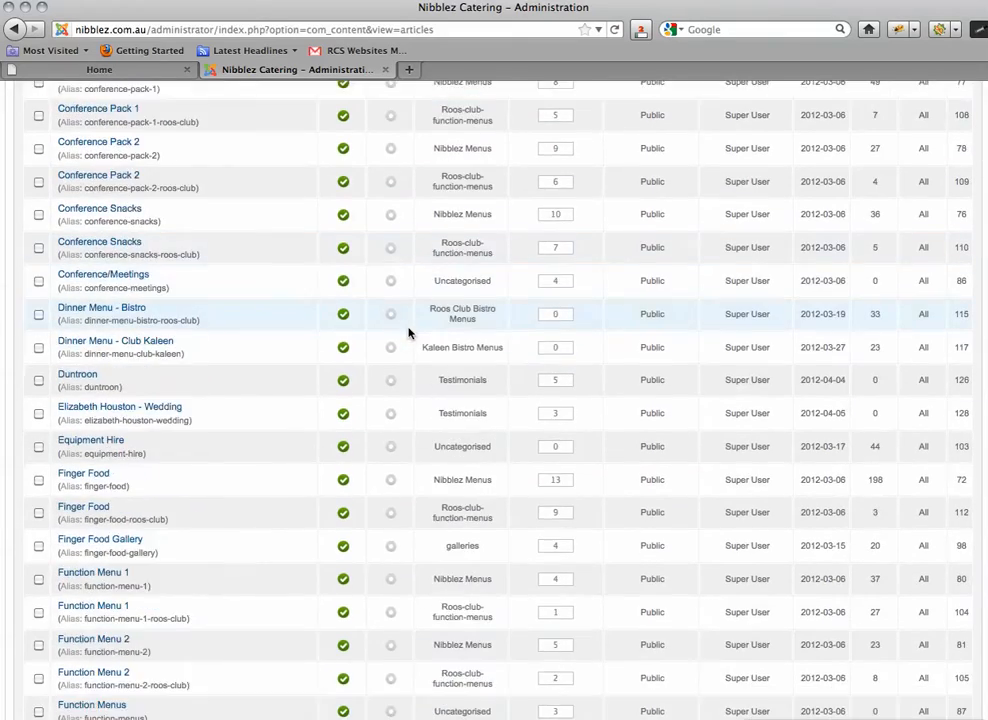
{"action": "scroll", "coordinate": [408, 333], "scroll_direction": "down", "scroll_amount": 13}
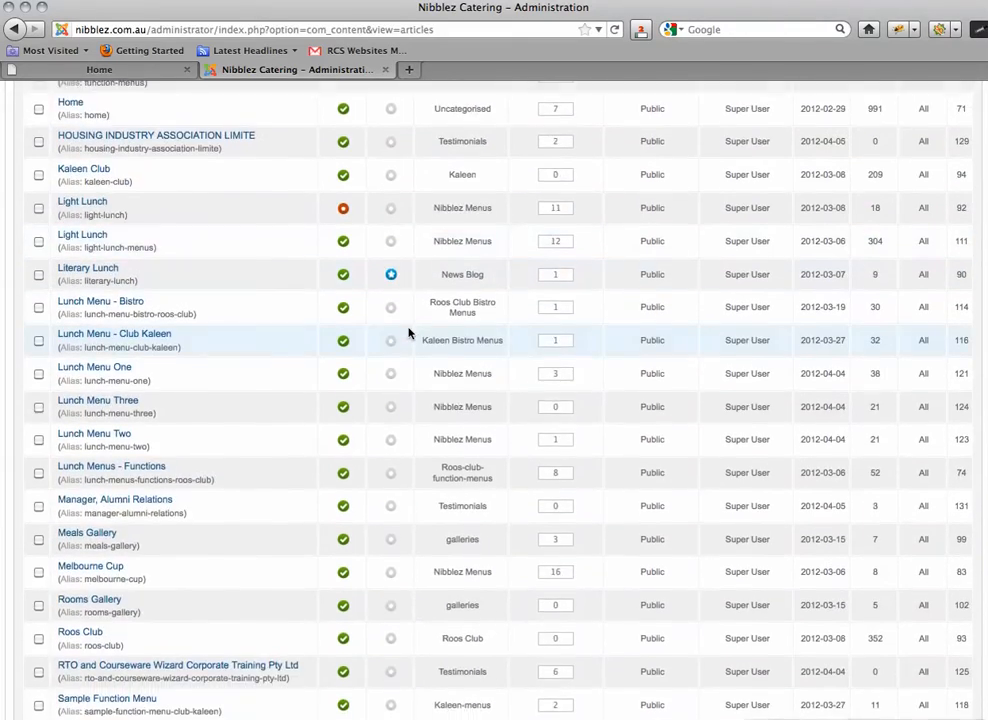
{"action": "scroll", "coordinate": [408, 333], "scroll_direction": "up", "scroll_amount": 20}
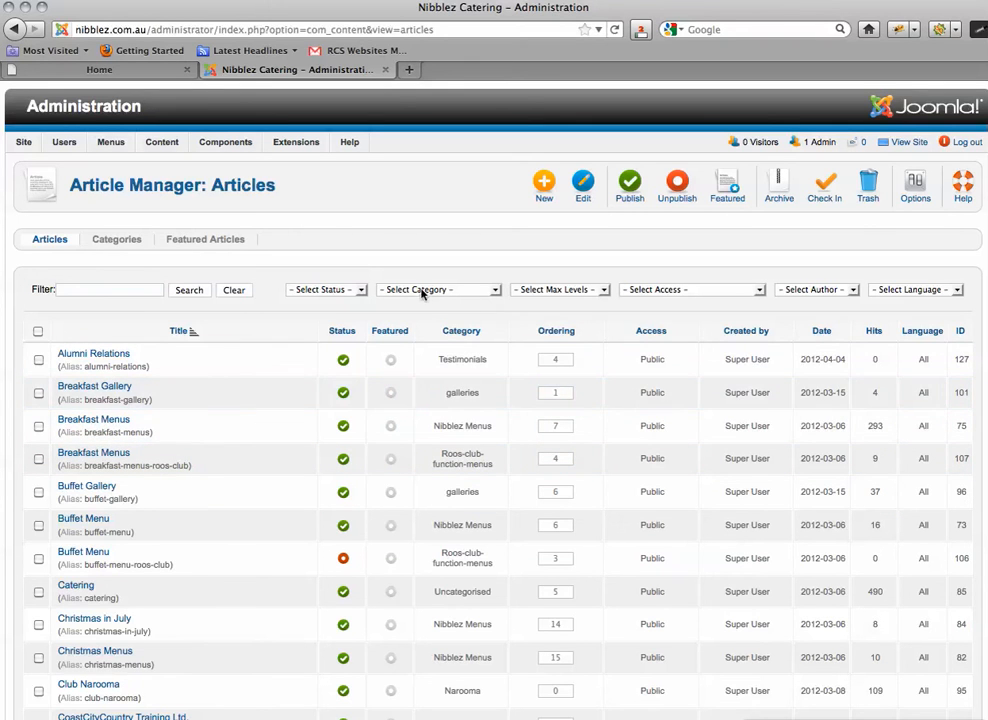
Filter the articles by the Roos Club Bistro Menus category, view the matches and reset the category filter.
{"action": "left_click", "coordinate": [493, 292]}
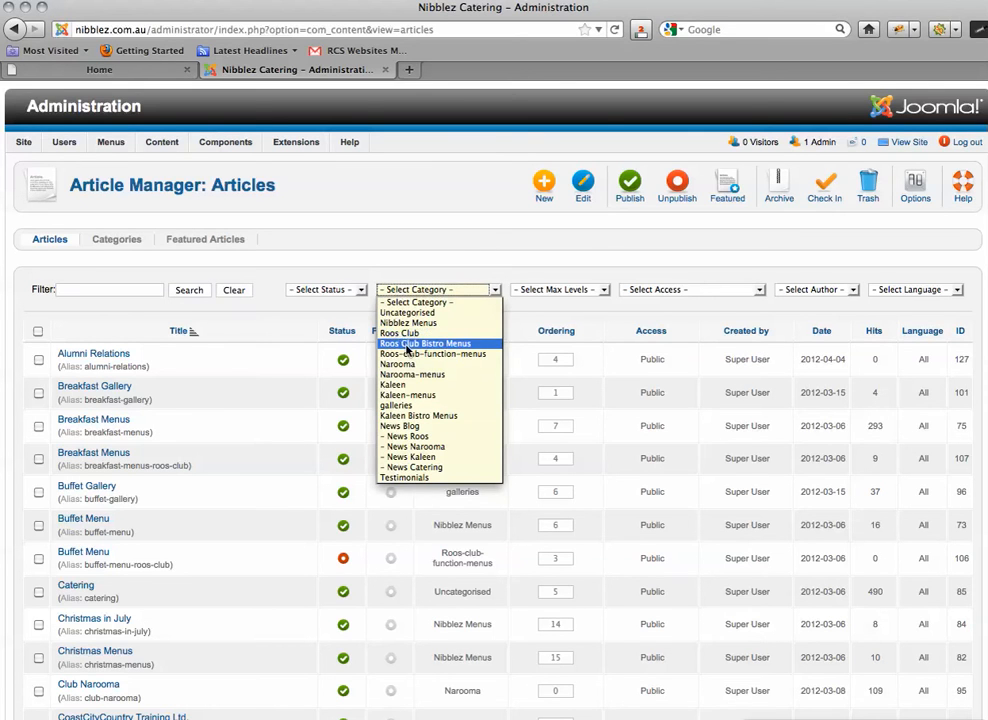
{"action": "left_click", "coordinate": [412, 346]}
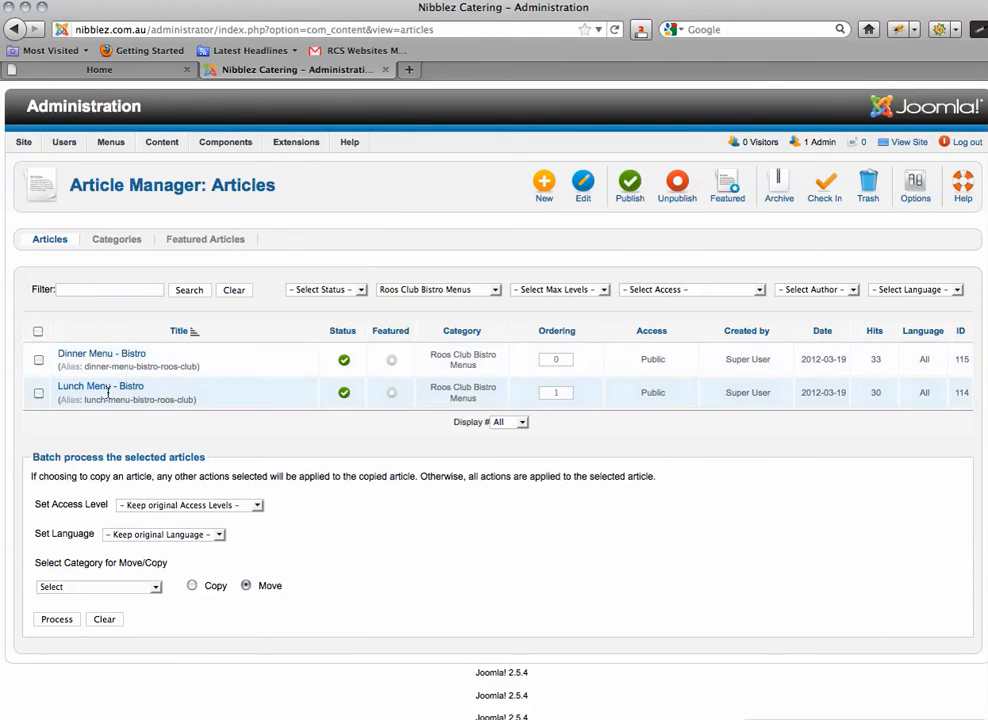
{"action": "left_click", "coordinate": [494, 288]}
{"action": "left_click", "coordinate": [450, 303]}
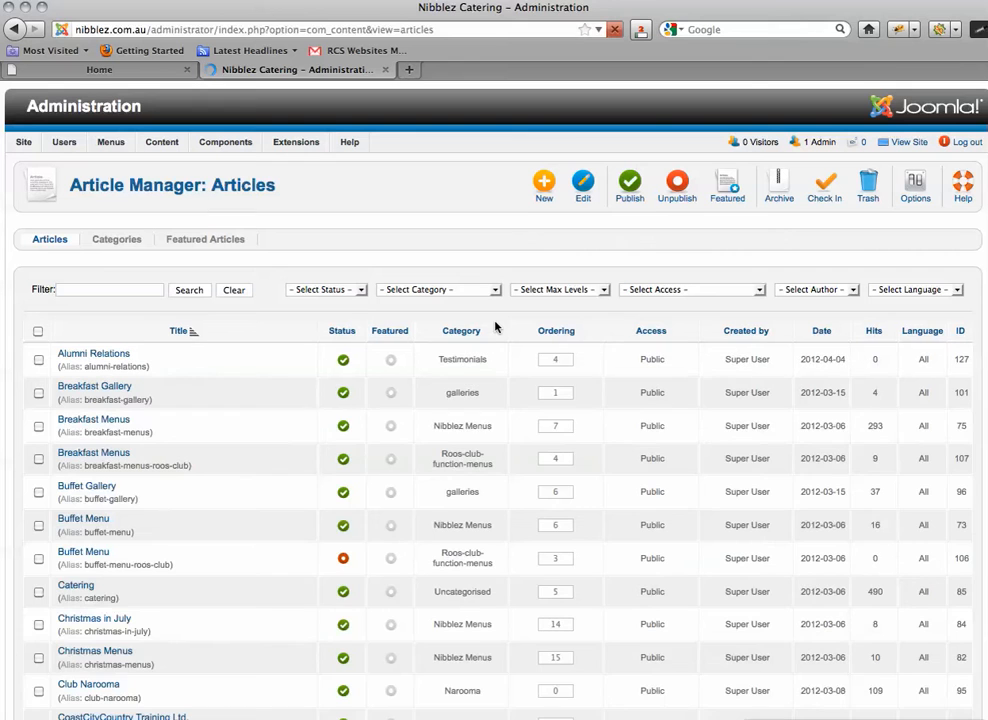
Search the articles for "home" and open the Home article for editing.
{"action": "left_click", "coordinate": [111, 293]}
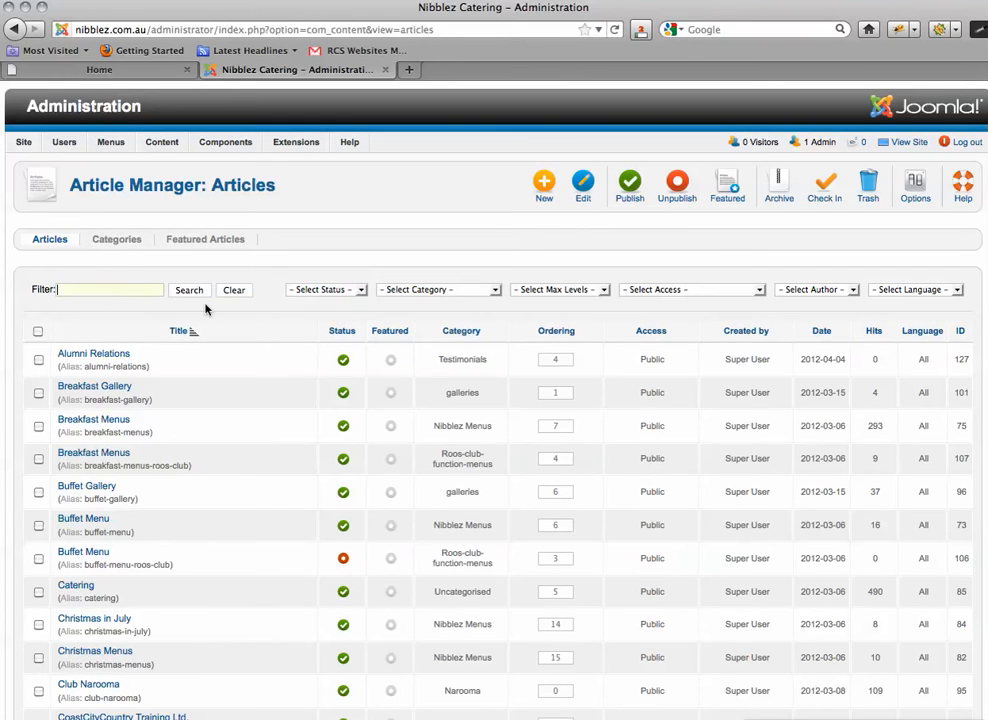
{"action": "type", "text": "home"}
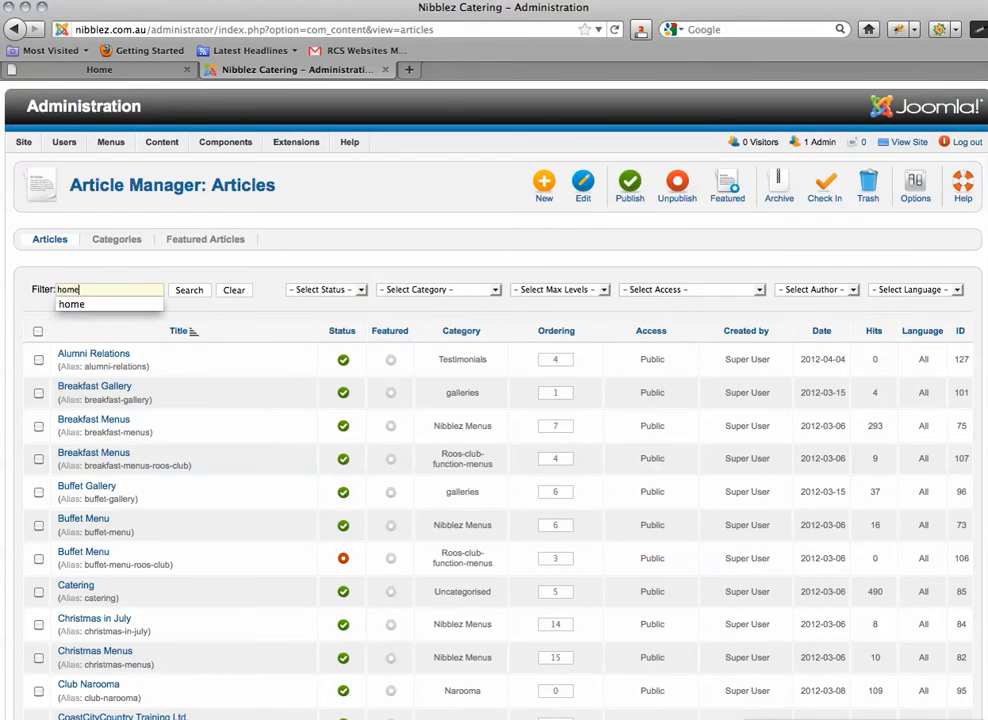
{"action": "left_click", "coordinate": [189, 290]}
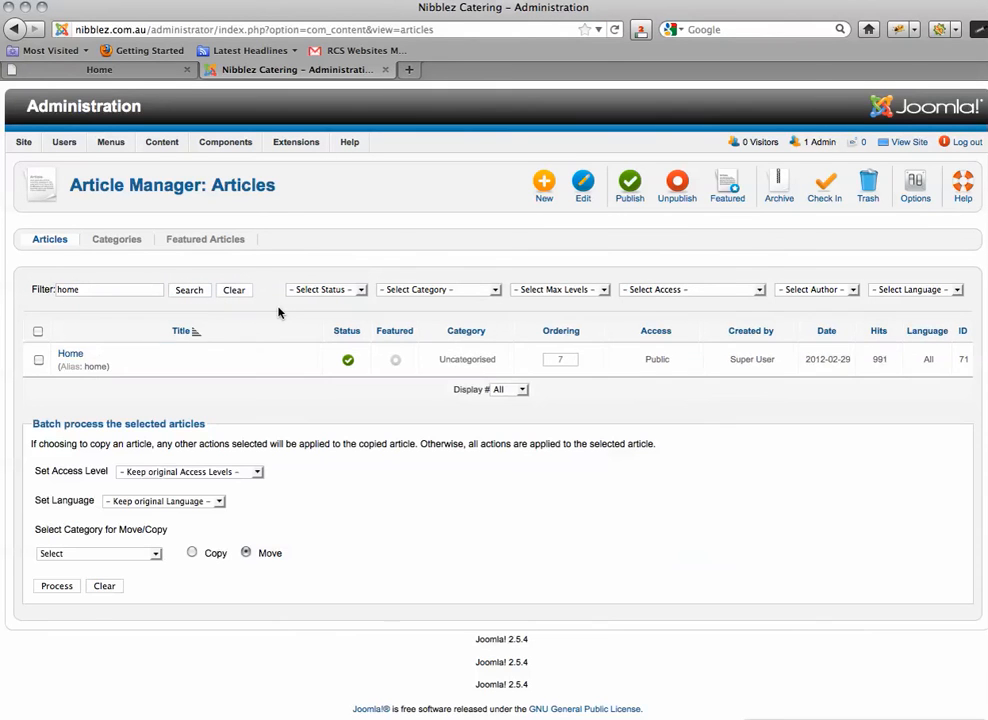
{"action": "left_click", "coordinate": [70, 354]}
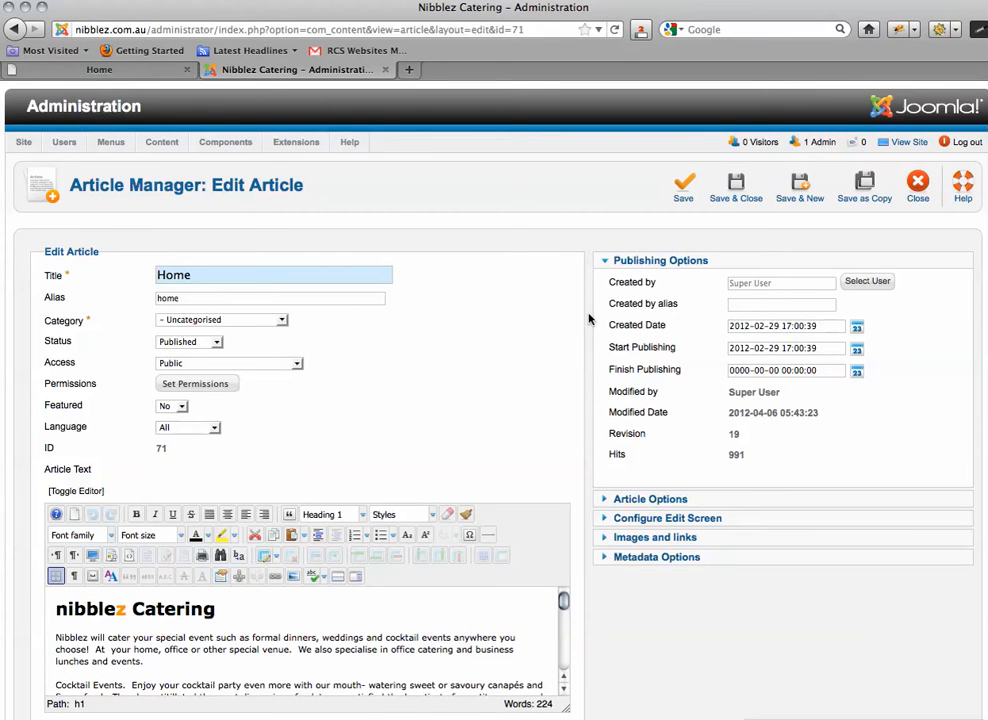
Enlarge the article text editor to show more content and compare its text with the live home page.
{"action": "scroll", "coordinate": [589, 319], "scroll_direction": "down", "scroll_amount": 5}
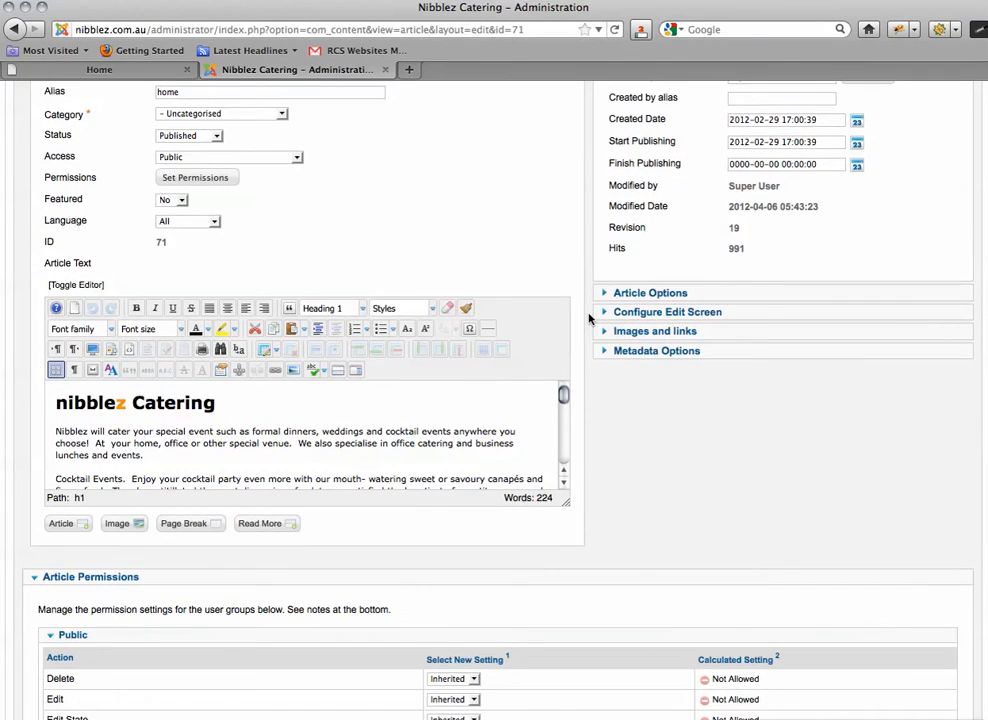
{"action": "left_click_drag", "start_coordinate": [565, 500], "coordinate": [842, 681]}
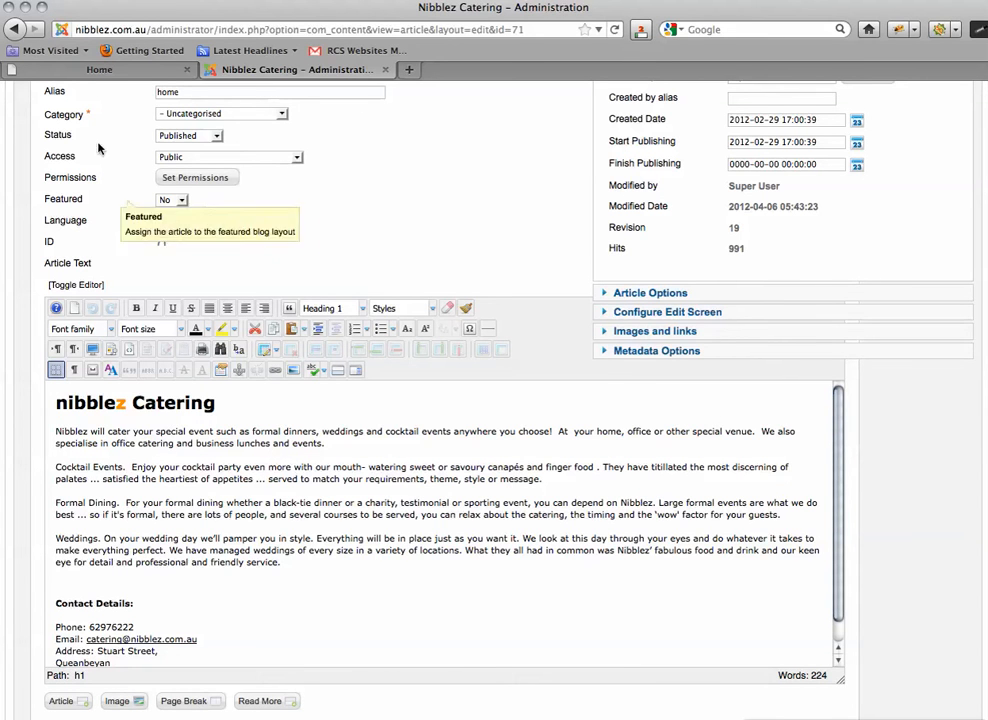
{"action": "left_click", "coordinate": [99, 70]}
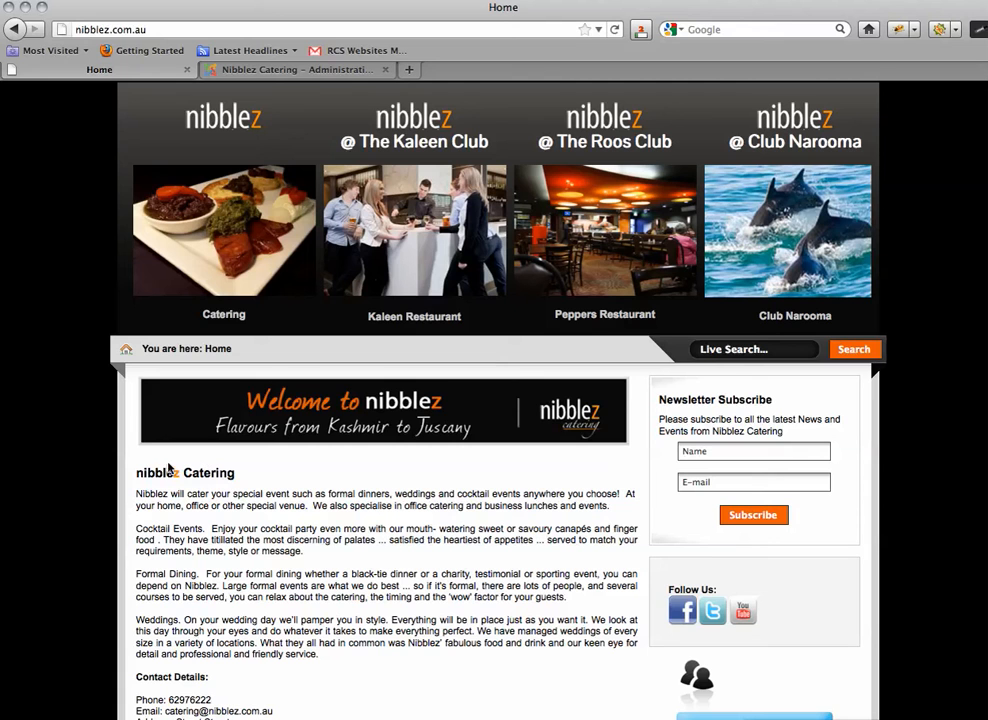
{"action": "left_click", "coordinate": [292, 70]}
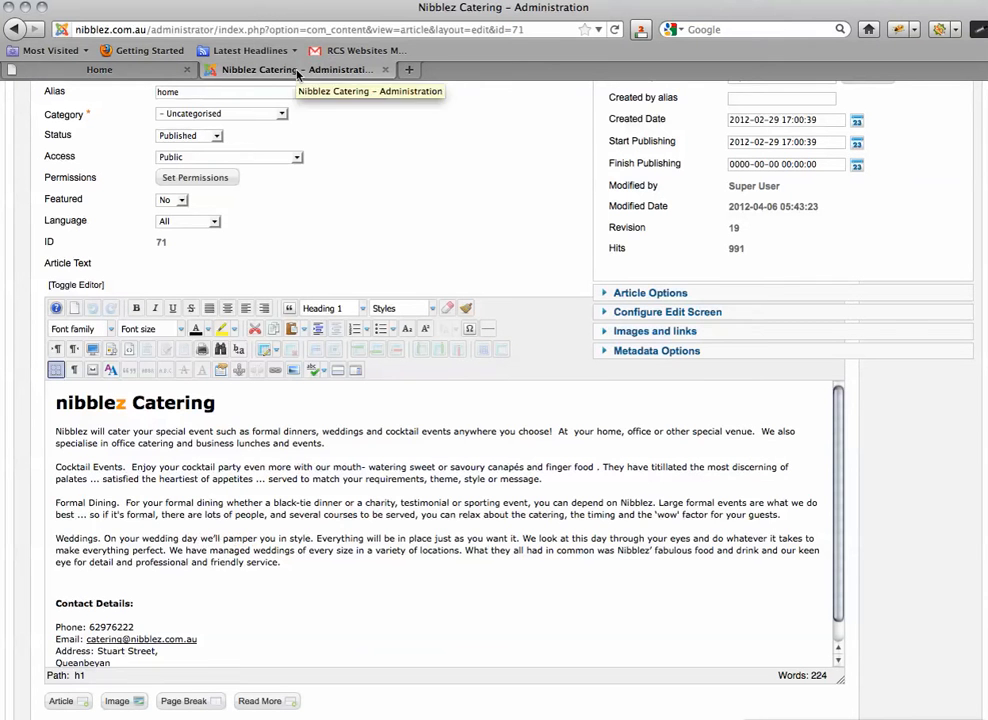
Change the first word of the Home article's opening paragraph to "Nibbles", save the article and reload the live home page.
{"action": "left_click", "coordinate": [87, 432]}
{"action": "key", "text": "BackSpace"}
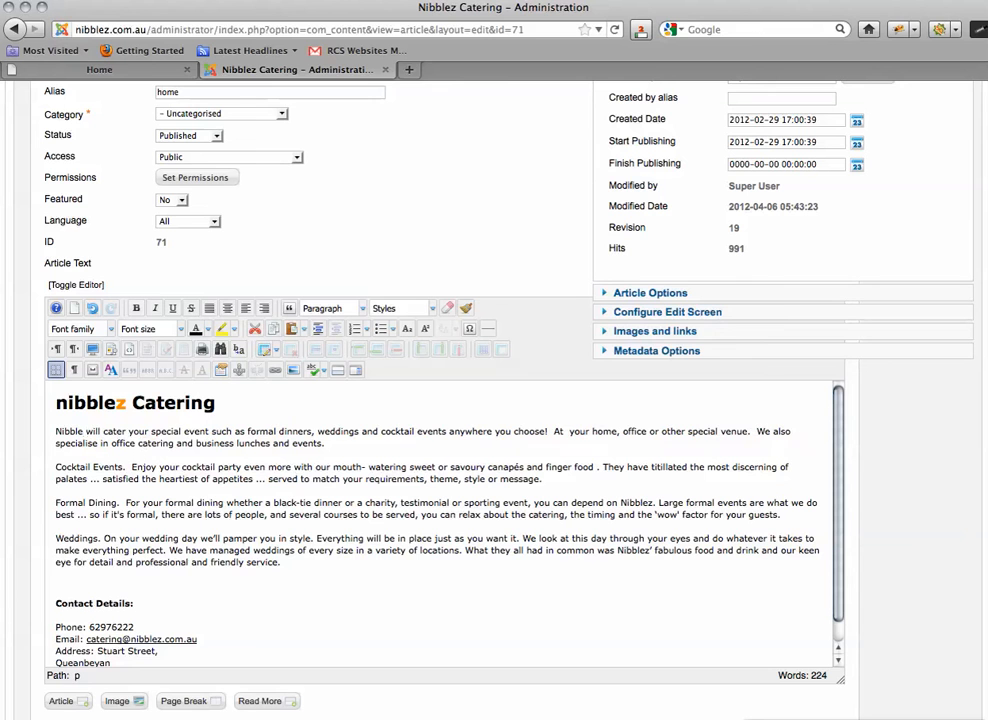
{"action": "type", "text": "s"}
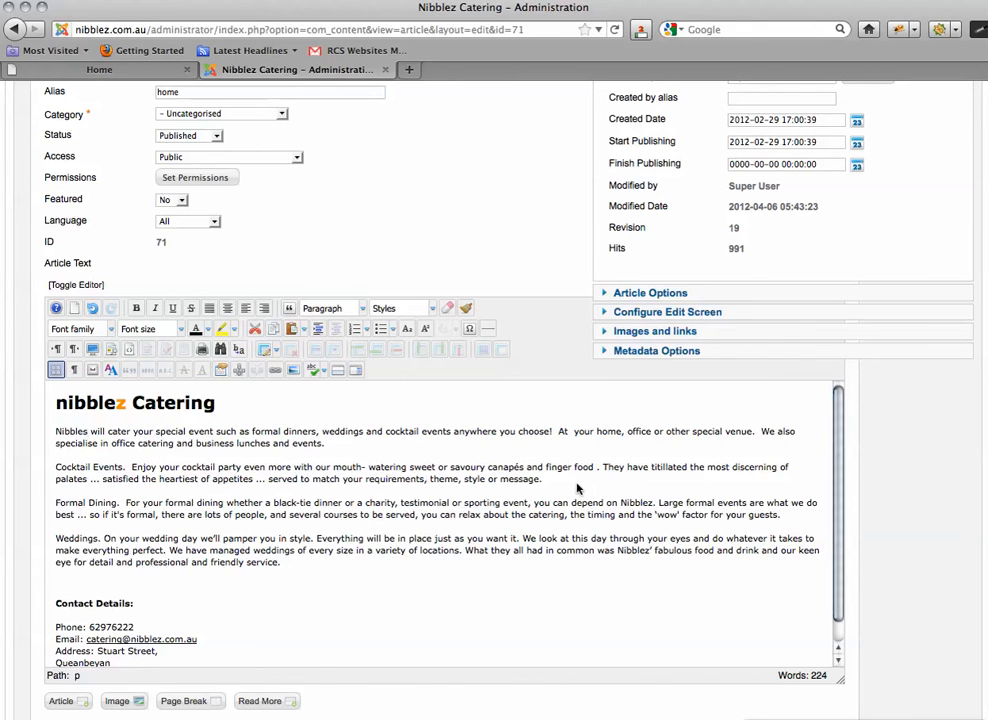
{"action": "scroll", "coordinate": [578, 600], "scroll_direction": "up", "scroll_amount": 5}
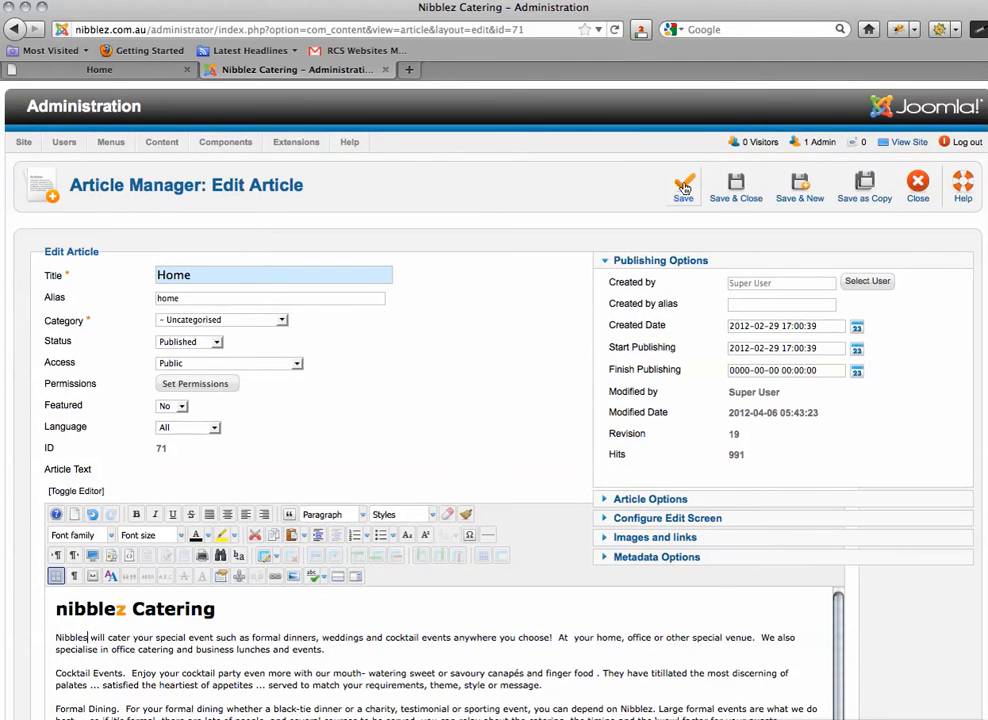
{"action": "left_click", "coordinate": [684, 186]}
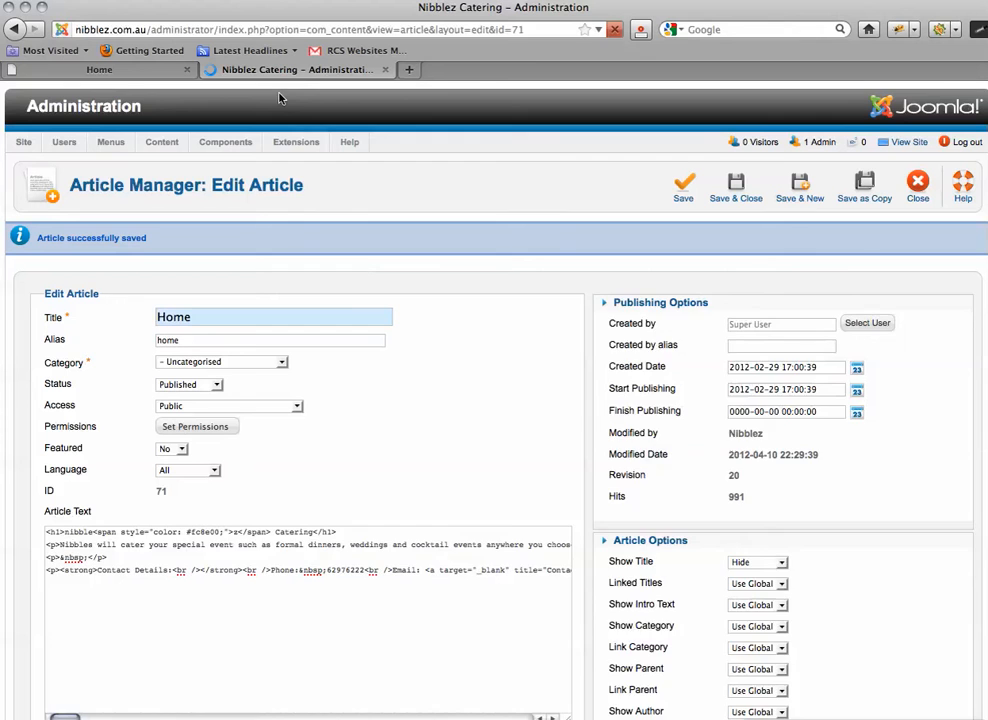
{"action": "left_click", "coordinate": [105, 70]}
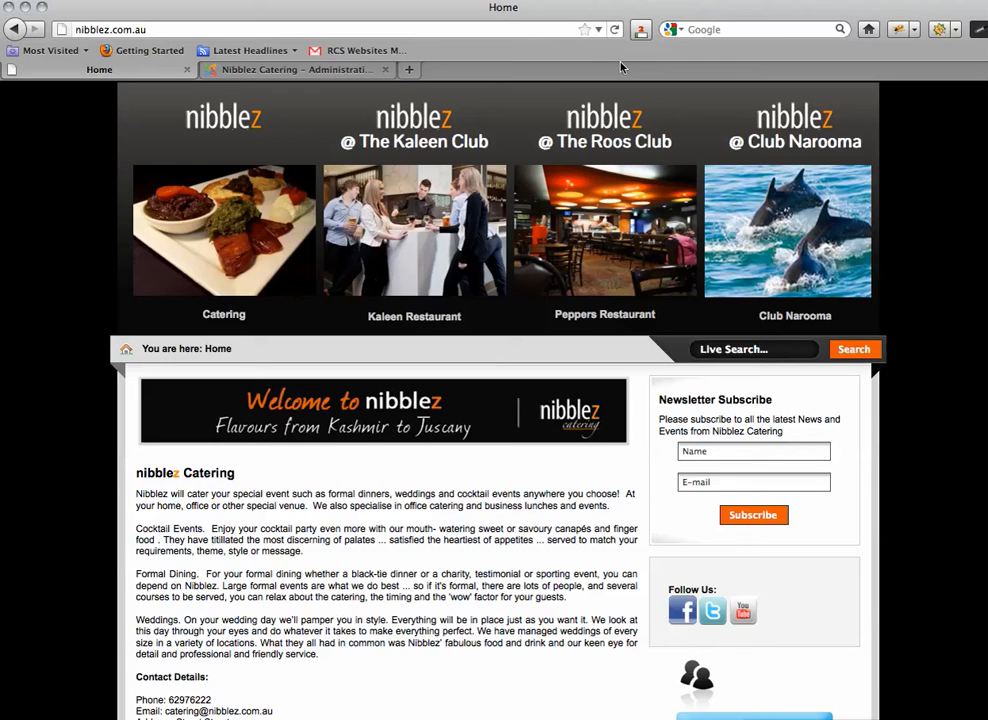
{"action": "left_click", "coordinate": [615, 30]}
Restore the first word of the Home article's opening paragraph to "Nibblez" and save the article.
{"action": "left_click", "coordinate": [265, 70]}
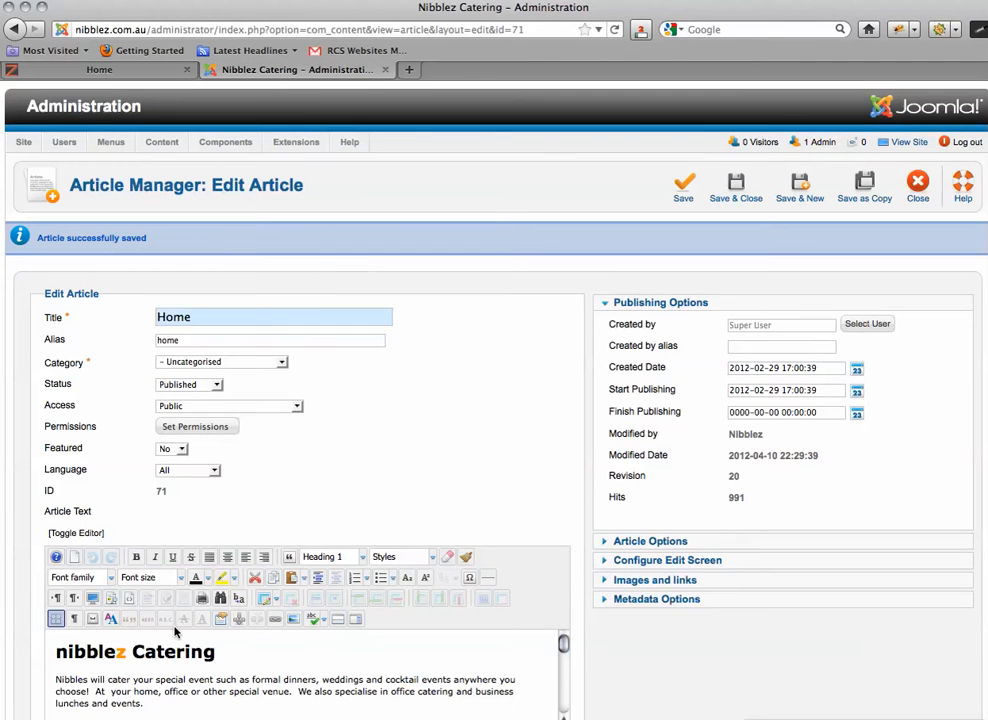
{"action": "key", "text": "BackSpace"}
{"action": "type", "text": "z"}
{"action": "left_click", "coordinate": [684, 200]}
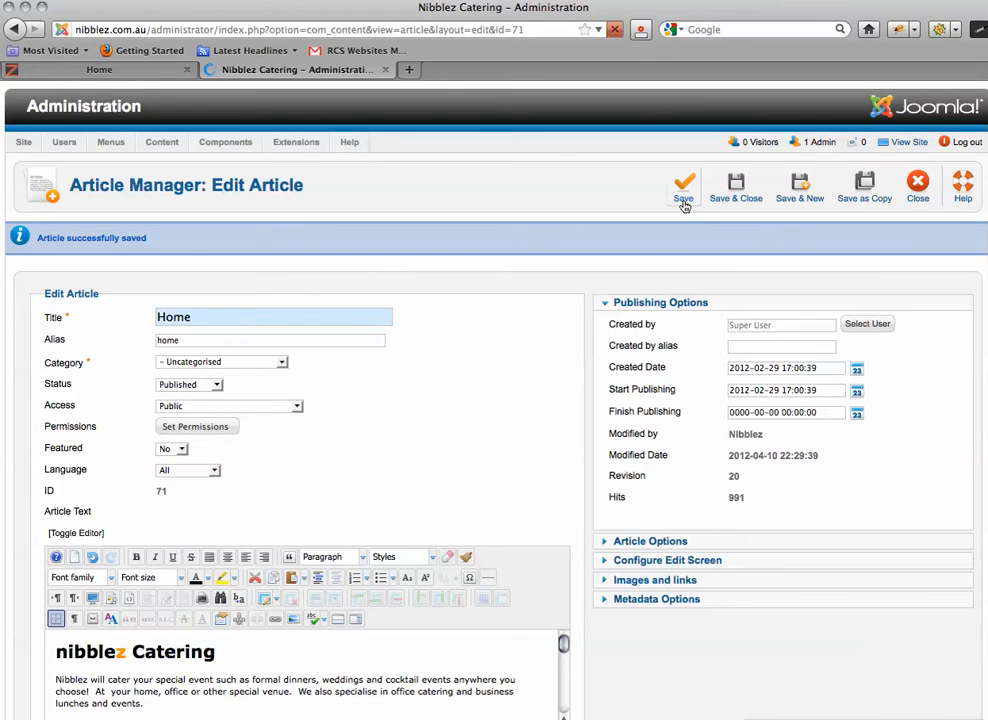
Reload the live home page to check its opening paragraph, and return to the Home article in the backend.
{"action": "left_click", "coordinate": [132, 75]}
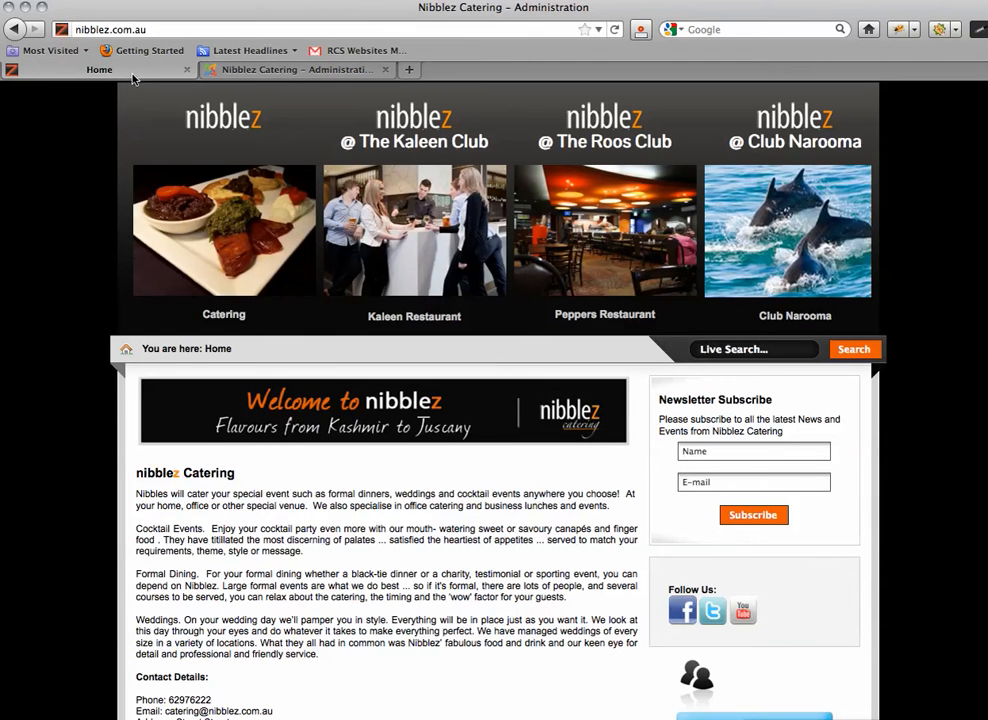
{"action": "left_click", "coordinate": [615, 31]}
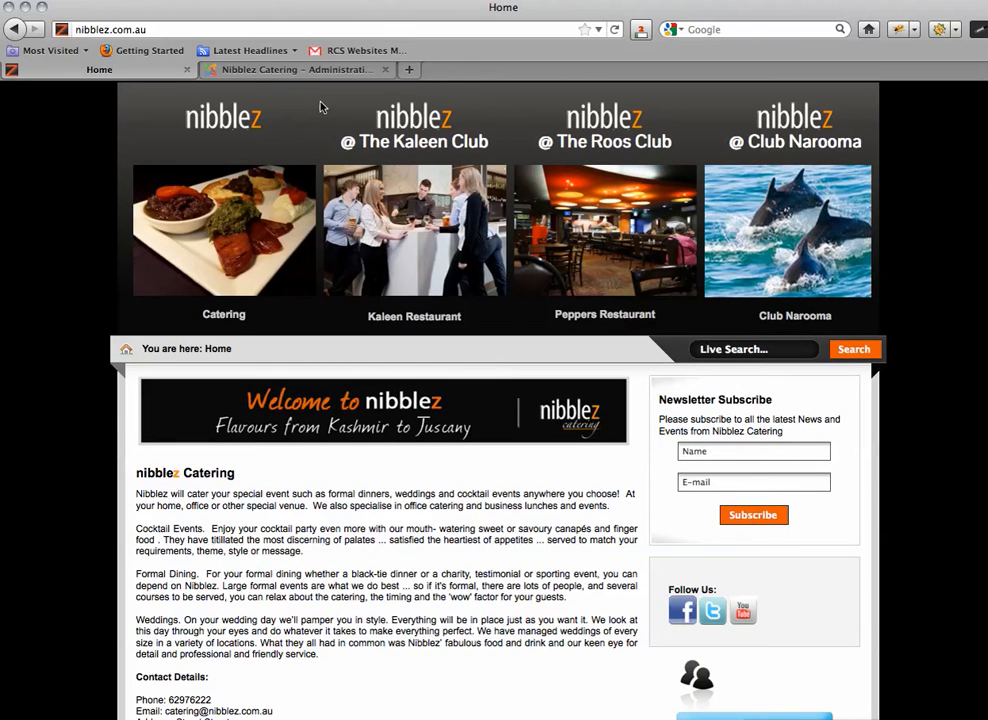
{"action": "left_click", "coordinate": [250, 69]}
Enlarge the Home article's text editor and place the cursor at the start of the opening paragraph.
{"action": "scroll", "coordinate": [472, 448], "scroll_direction": "down", "scroll_amount": 5}
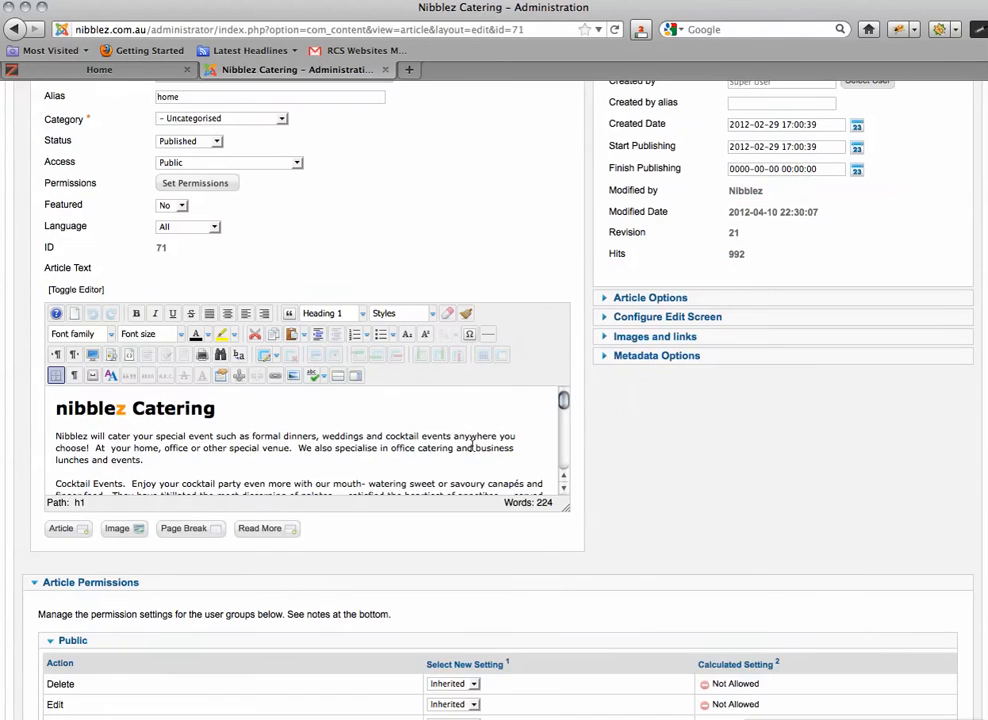
{"action": "scroll", "coordinate": [474, 447], "scroll_direction": "down", "scroll_amount": 3}
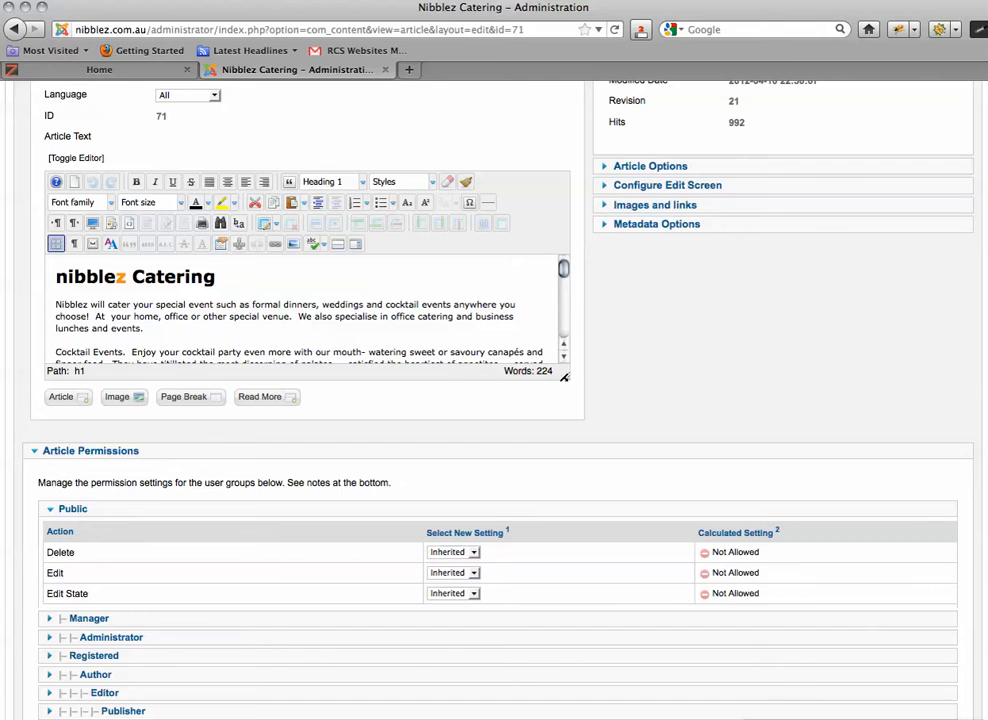
{"action": "left_click_drag", "start_coordinate": [564, 384], "coordinate": [805, 643]}
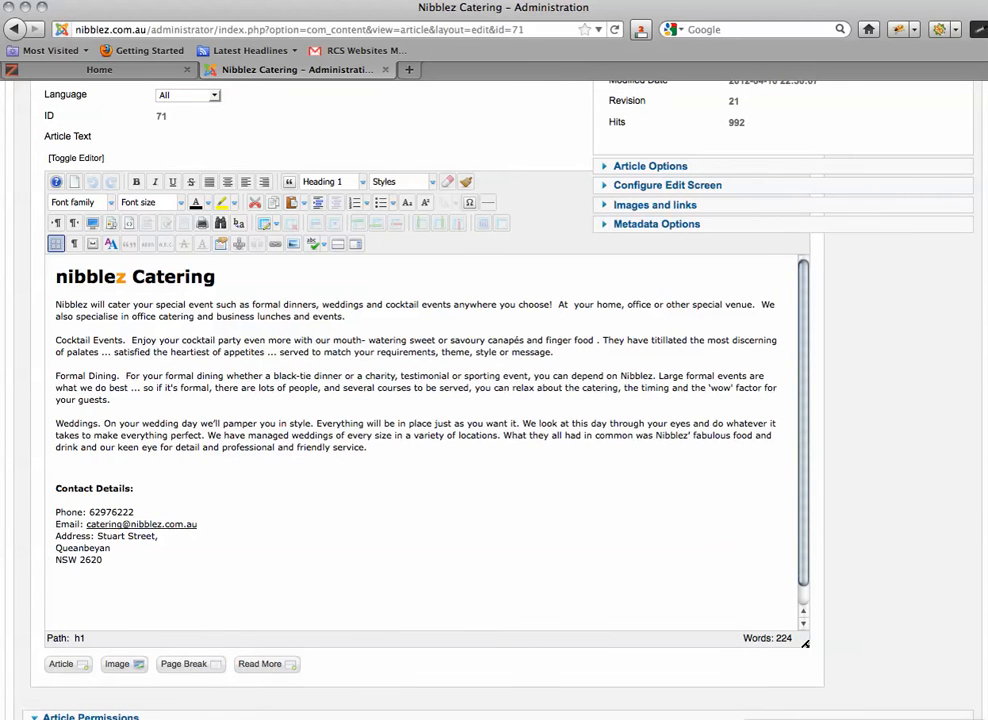
{"action": "left_click", "coordinate": [55, 304]}
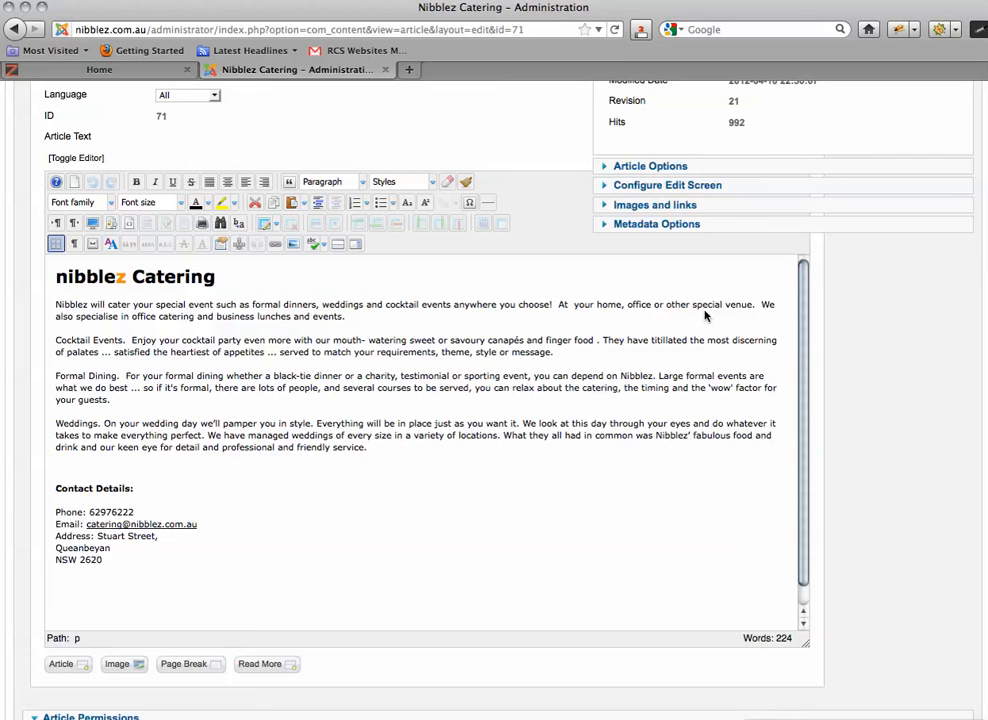
Browse to the gallery's breakfast folder in the Image Manager, preview its three images and select DSC00373.jpeg.
{"action": "left_click", "coordinate": [293, 245]}
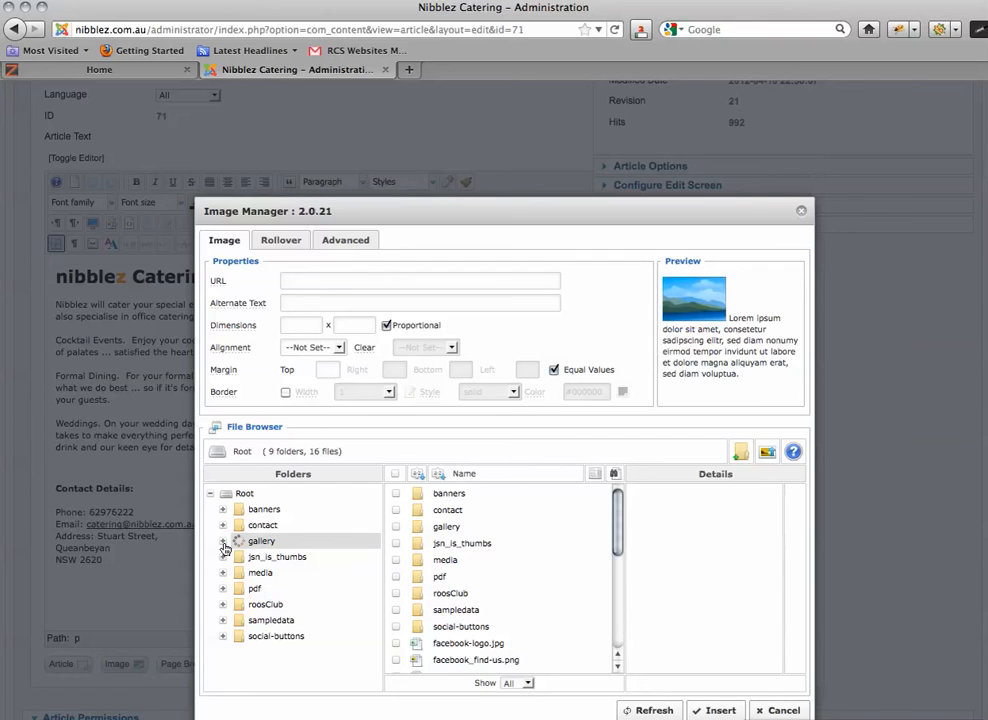
{"action": "left_click", "coordinate": [275, 557]}
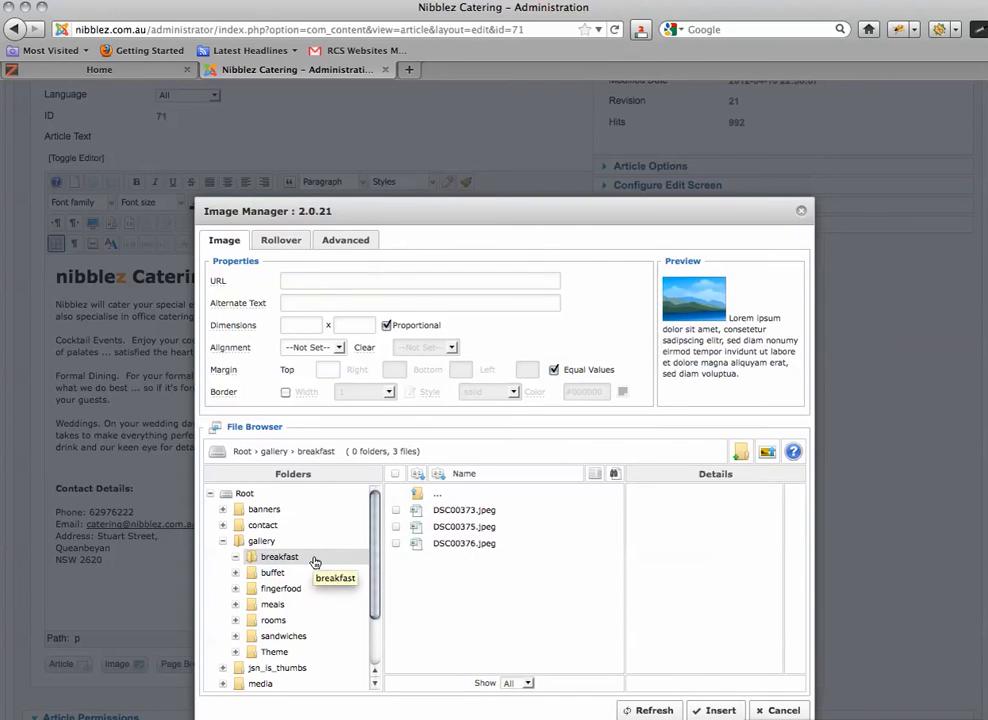
{"action": "left_click", "coordinate": [458, 512]}
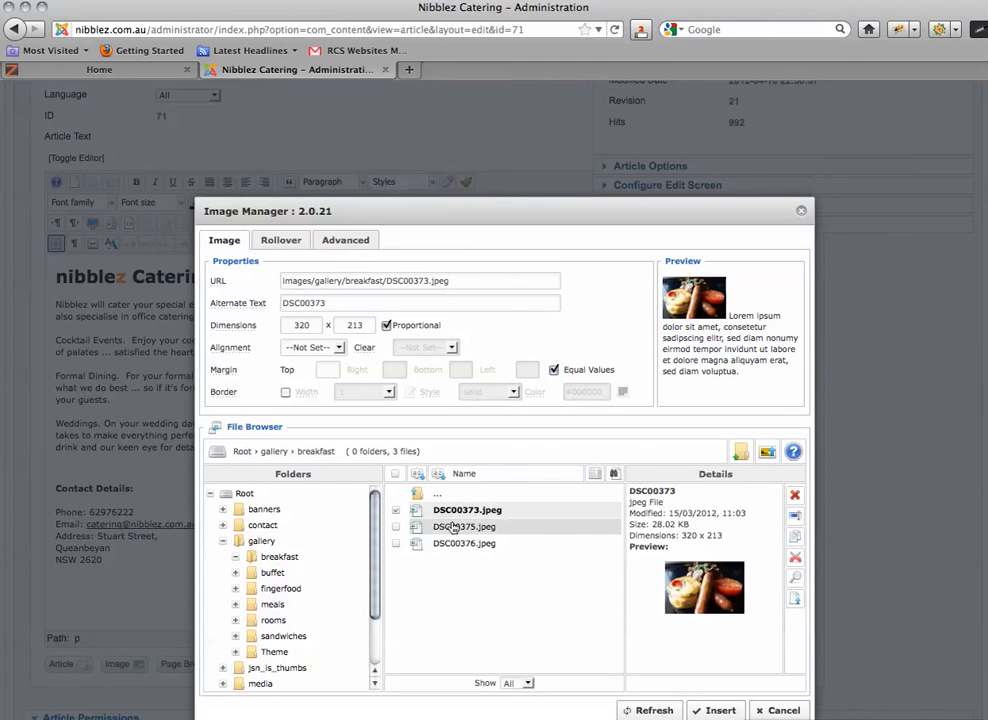
{"action": "left_click", "coordinate": [455, 527]}
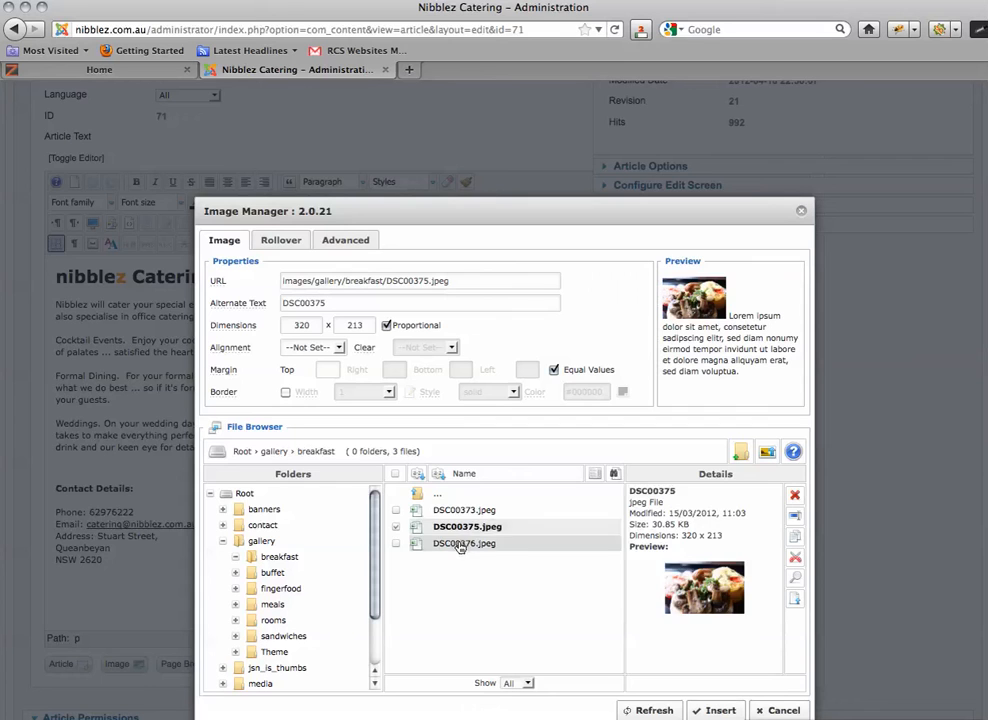
{"action": "left_click", "coordinate": [460, 546]}
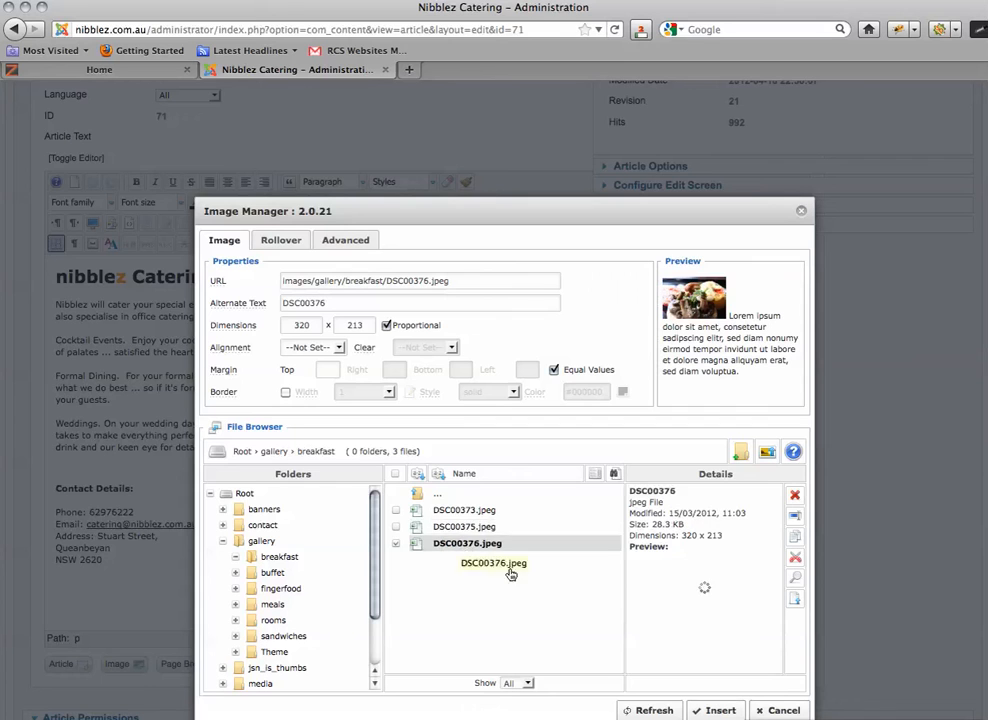
{"action": "left_click", "coordinate": [467, 512]}
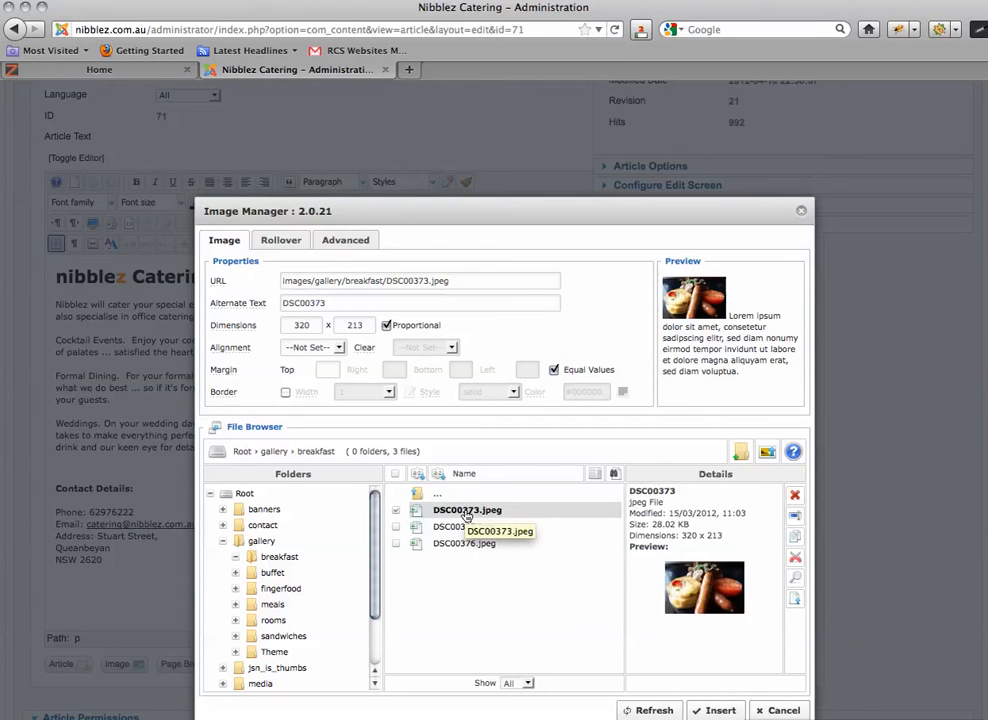
Set the image's alignment to Right with an equal margin of 10 on all sides and insert it into the article.
{"action": "left_click", "coordinate": [339, 347]}
{"action": "left_click", "coordinate": [300, 388]}
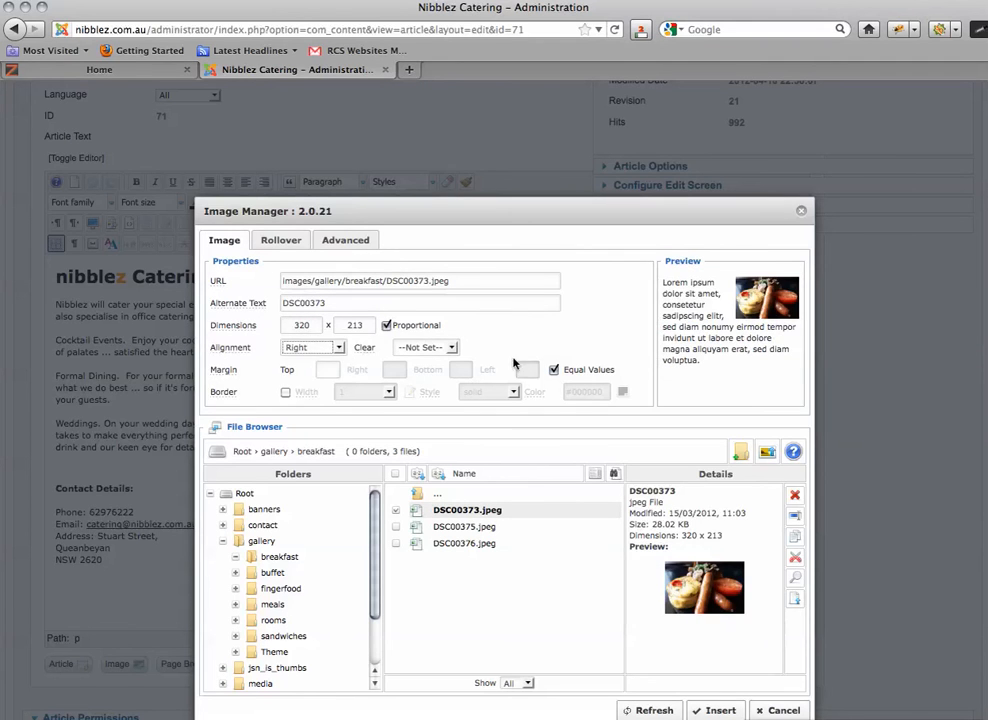
{"action": "left_click", "coordinate": [324, 370]}
{"action": "type", "text": "10"}
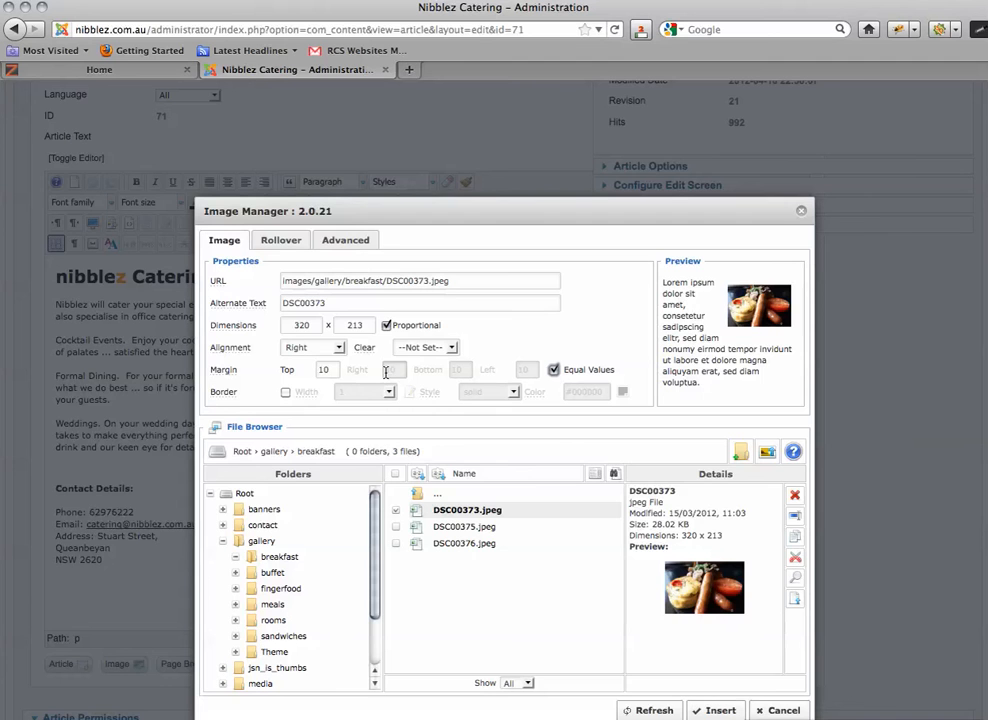
{"action": "left_click", "coordinate": [717, 710]}
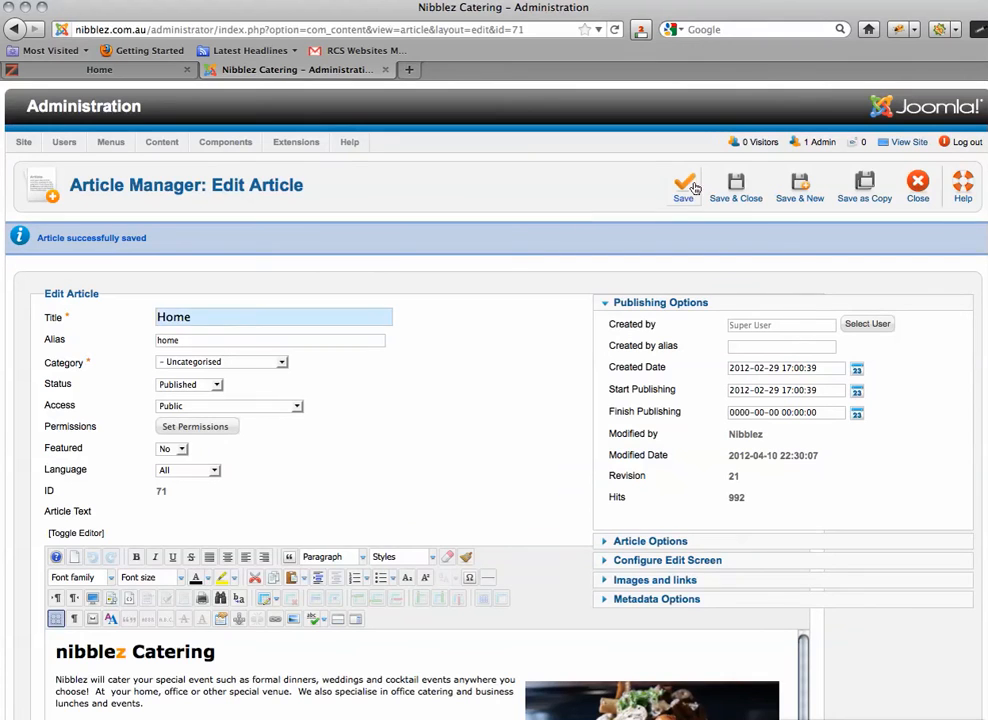
Look at the live home page and delete the inserted breakfast image from the Home article.
{"action": "left_click", "coordinate": [105, 69]}
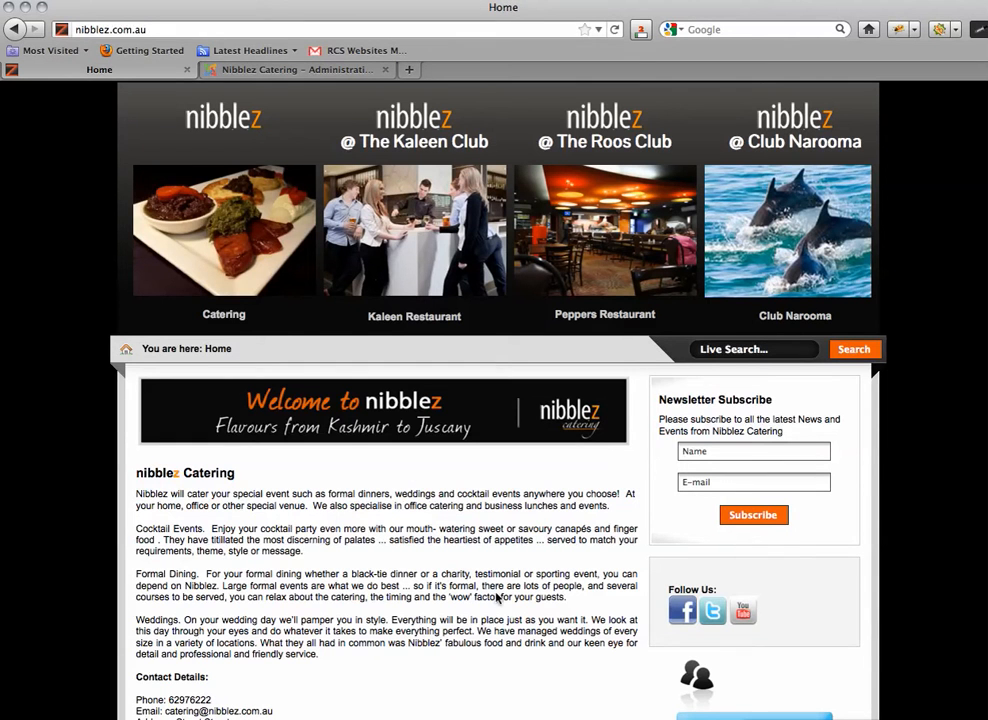
{"action": "left_click", "coordinate": [260, 68]}
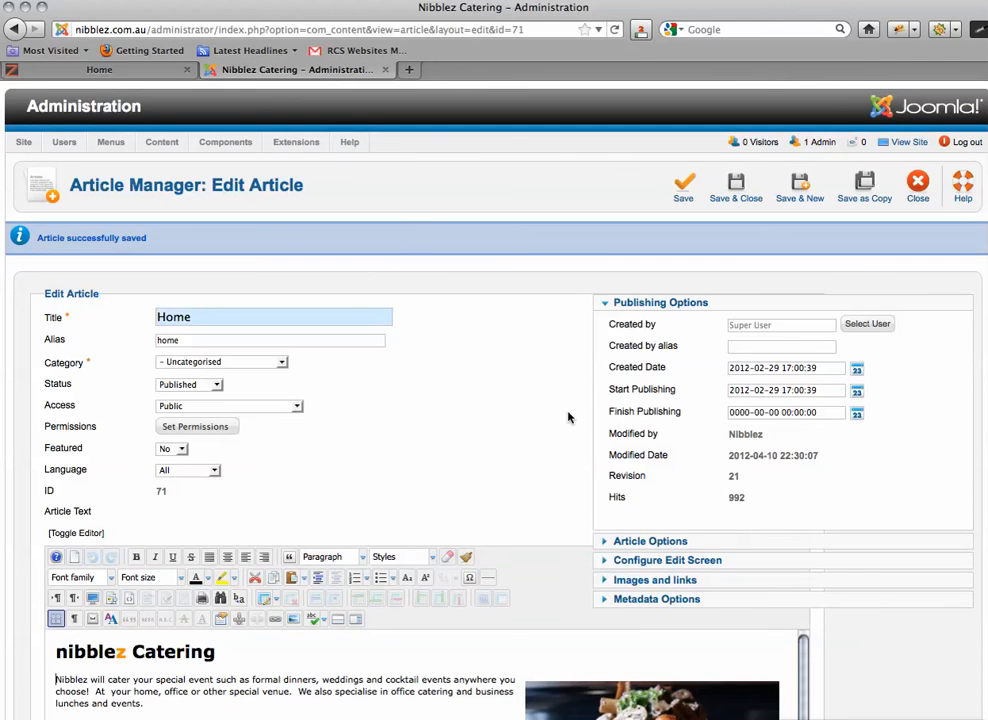
{"action": "scroll", "coordinate": [913, 468], "scroll_direction": "down", "scroll_amount": 5}
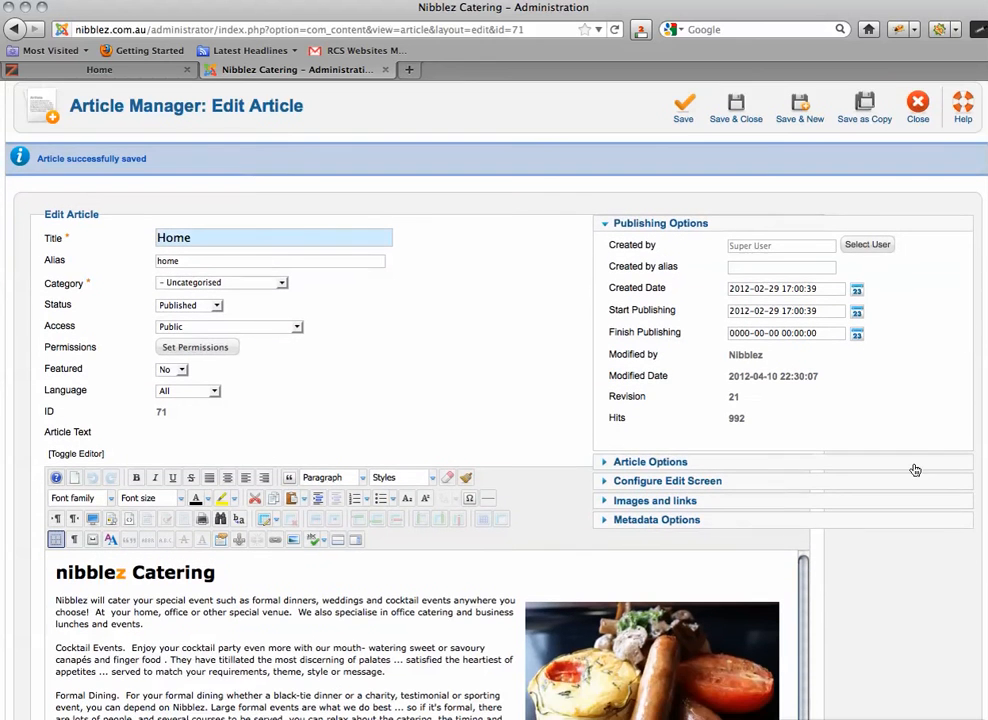
{"action": "left_click", "coordinate": [626, 537]}
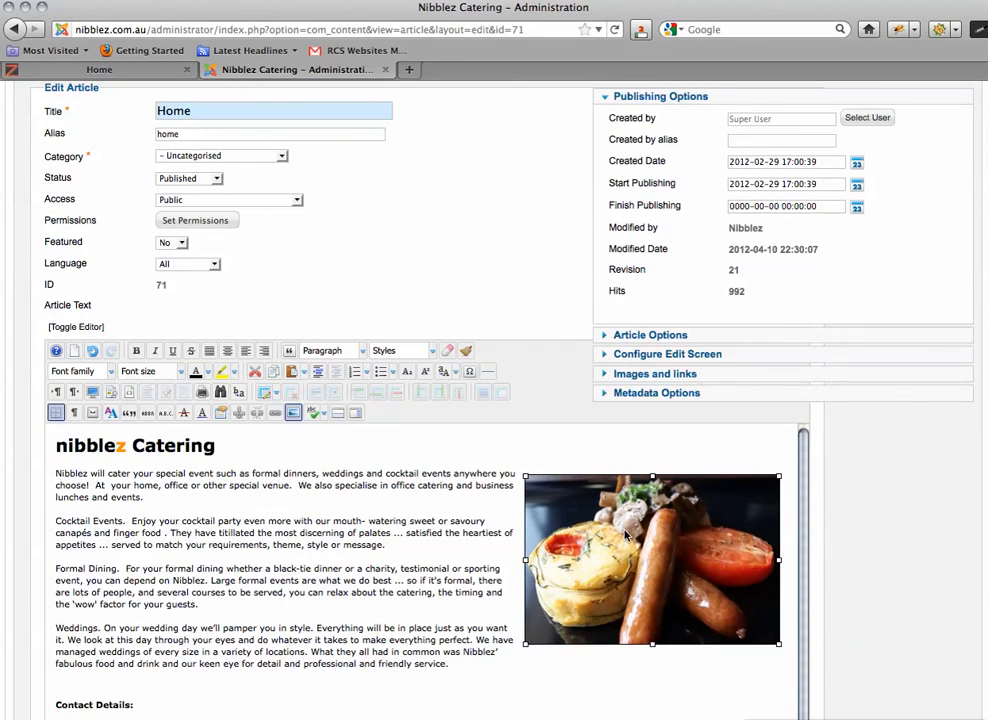
{"action": "key", "text": "Delete"}
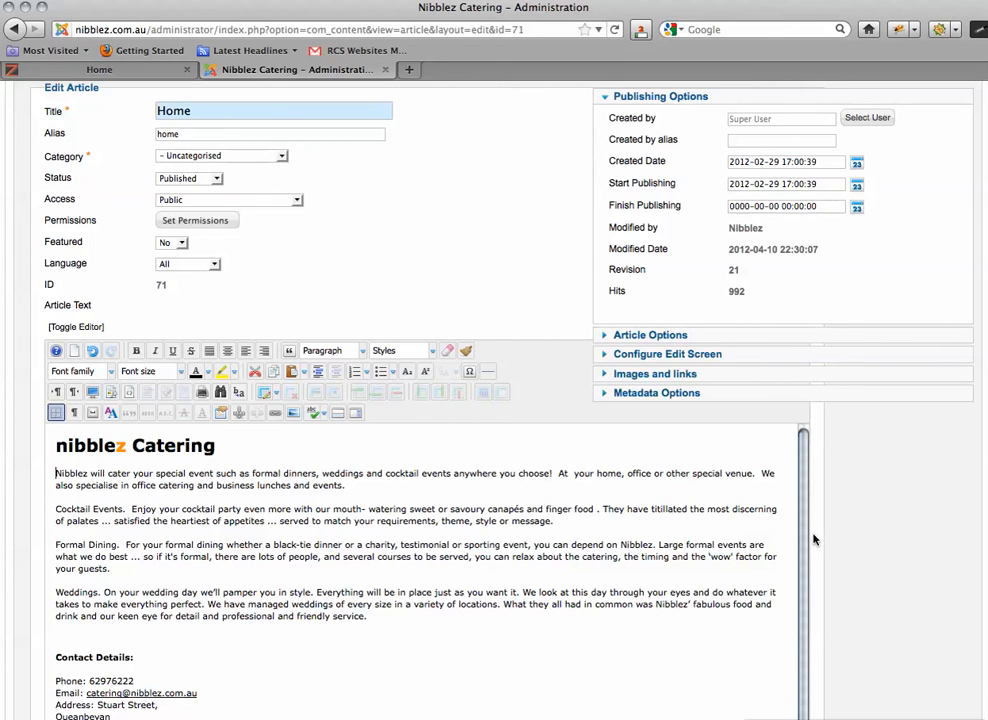
Close the Home article without saving and open the Roos Club page on the live site.
{"action": "scroll", "coordinate": [868, 540], "scroll_direction": "up", "scroll_amount": 5}
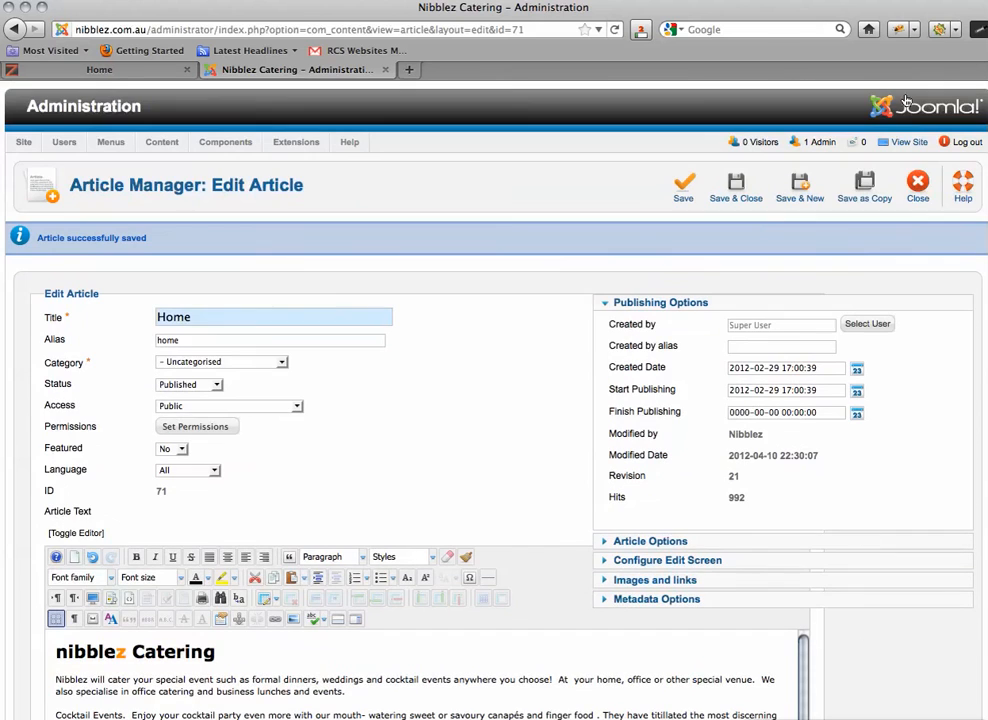
{"action": "left_click", "coordinate": [915, 181]}
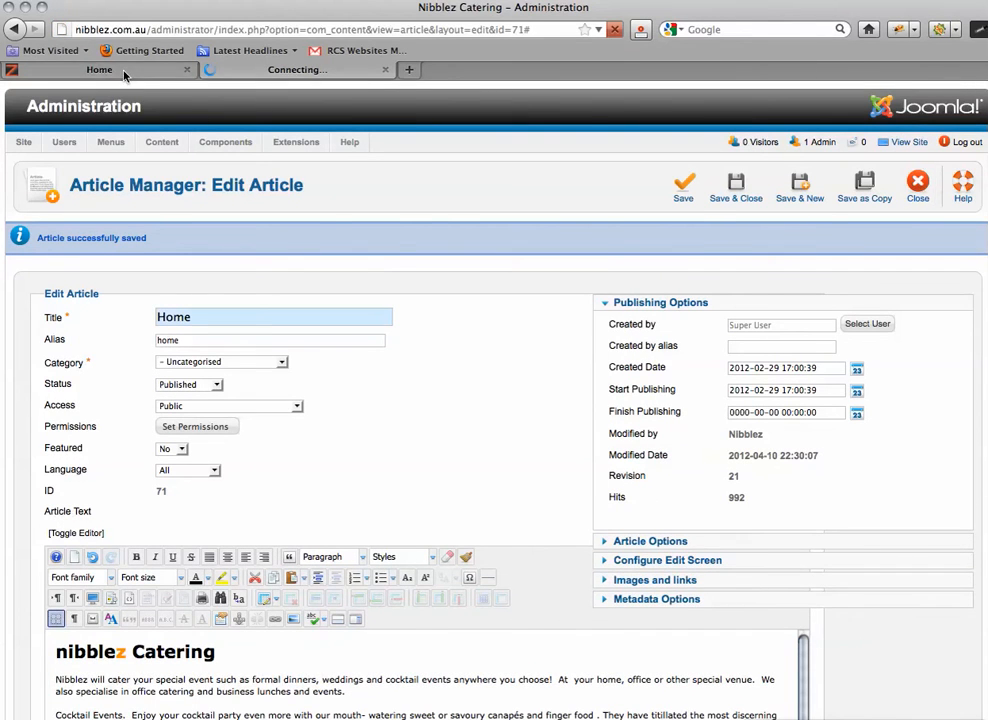
{"action": "left_click", "coordinate": [100, 69]}
{"action": "scroll", "coordinate": [380, 225], "scroll_direction": "up", "scroll_amount": 2}
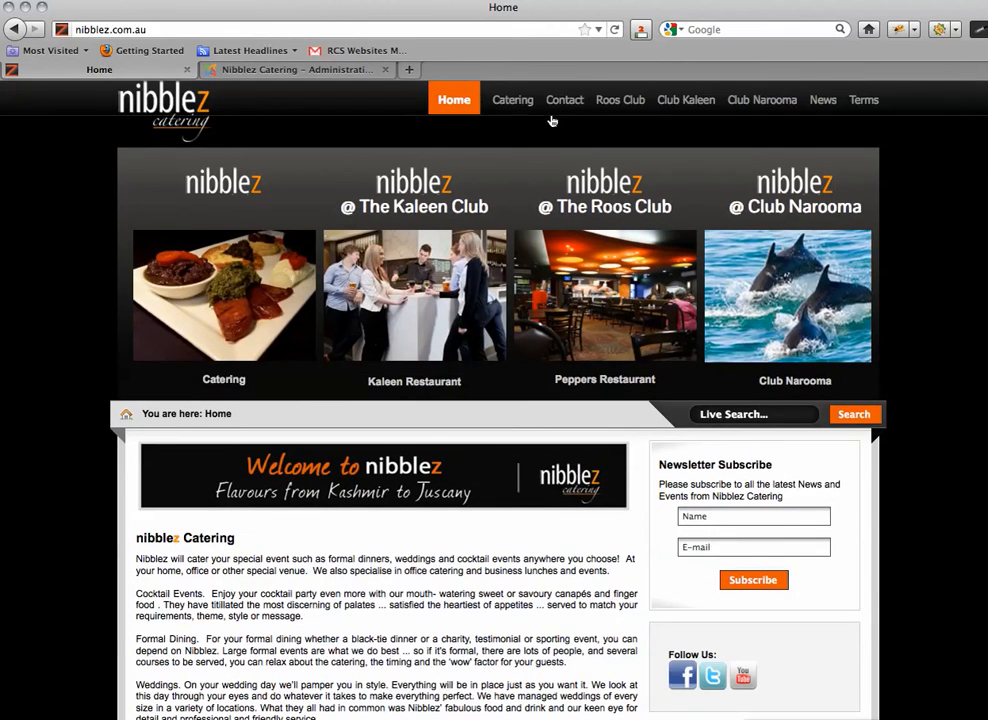
{"action": "left_click", "coordinate": [621, 103]}
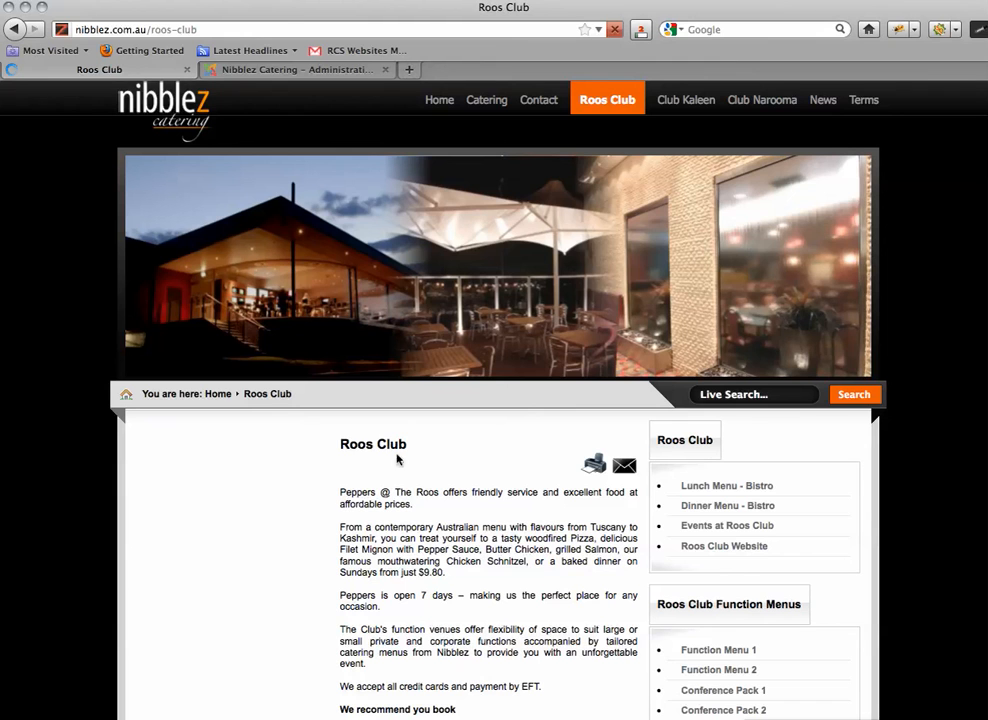
Search the backend articles for "roos" and open the Roos Club article for editing.
{"action": "left_click", "coordinate": [310, 70]}
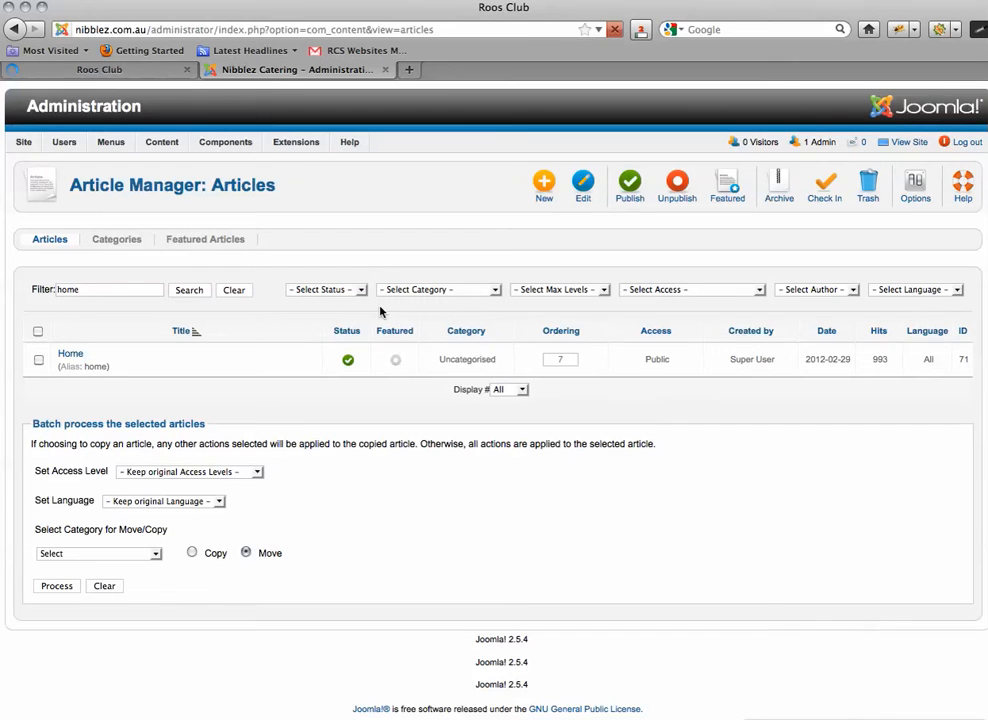
{"action": "double_click", "coordinate": [67, 289]}
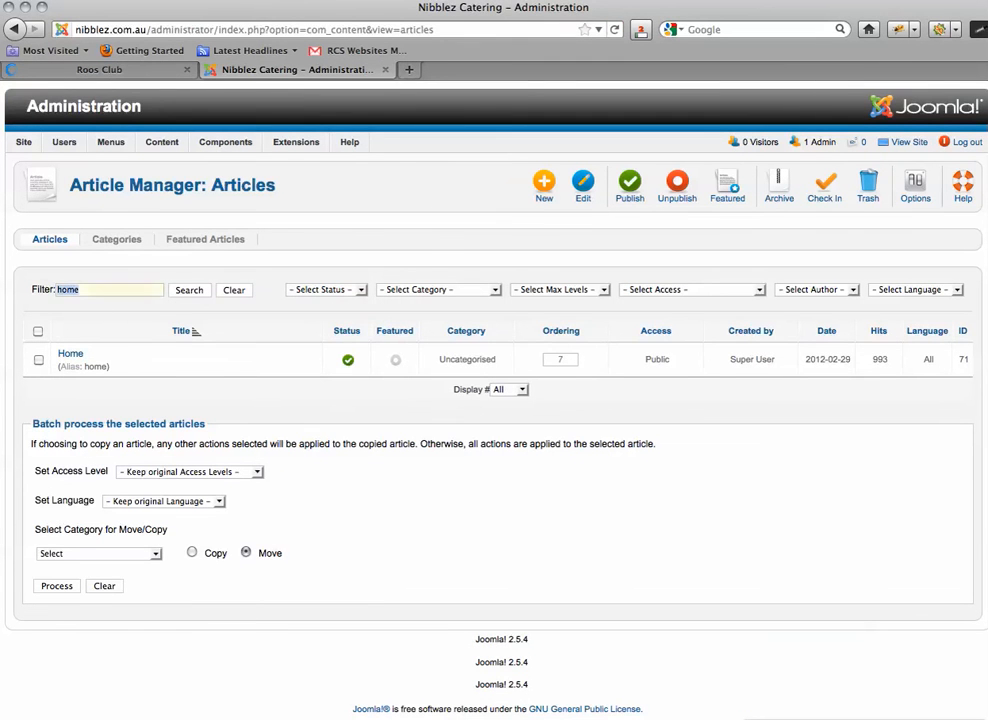
{"action": "type", "text": "roos"}
{"action": "key", "text": "Return"}
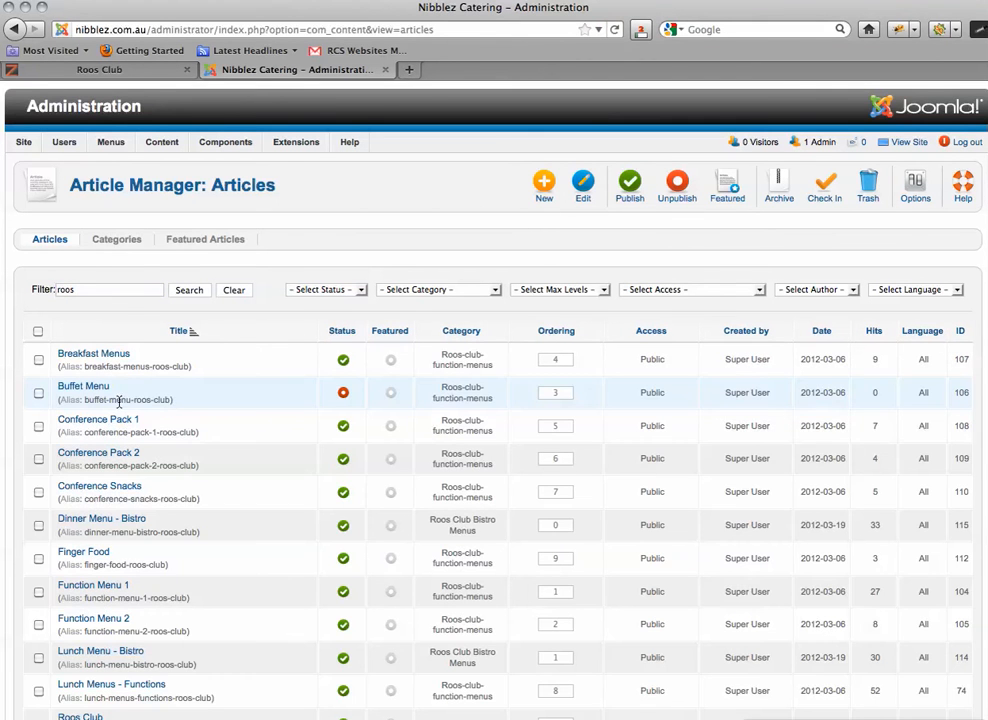
{"action": "scroll", "coordinate": [257, 385], "scroll_direction": "down", "scroll_amount": 5}
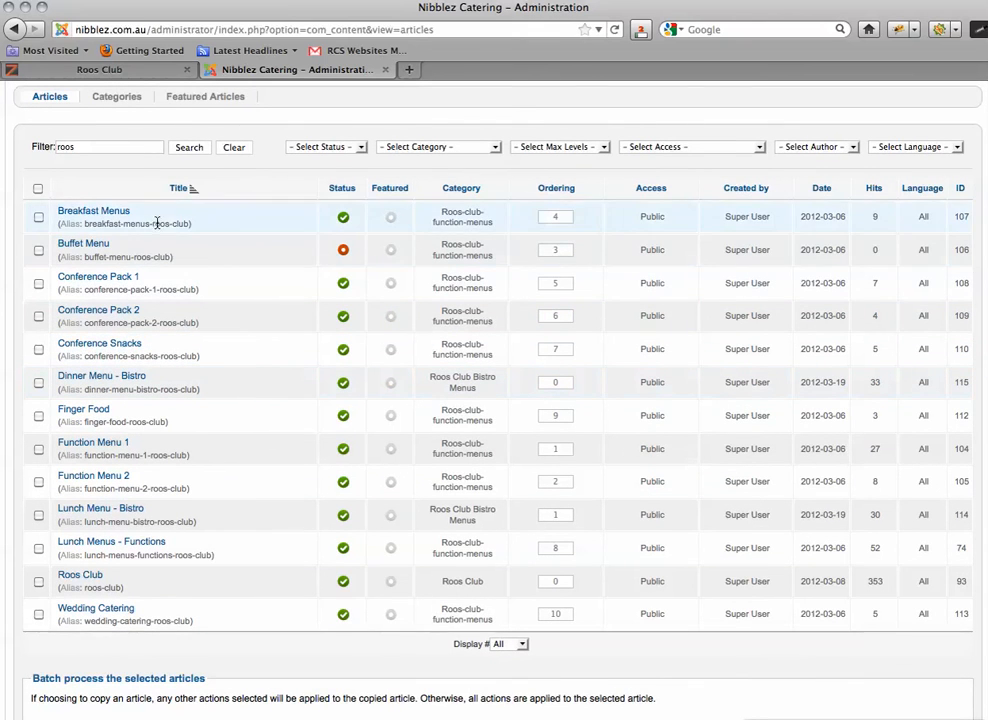
{"action": "left_click", "coordinate": [93, 577]}
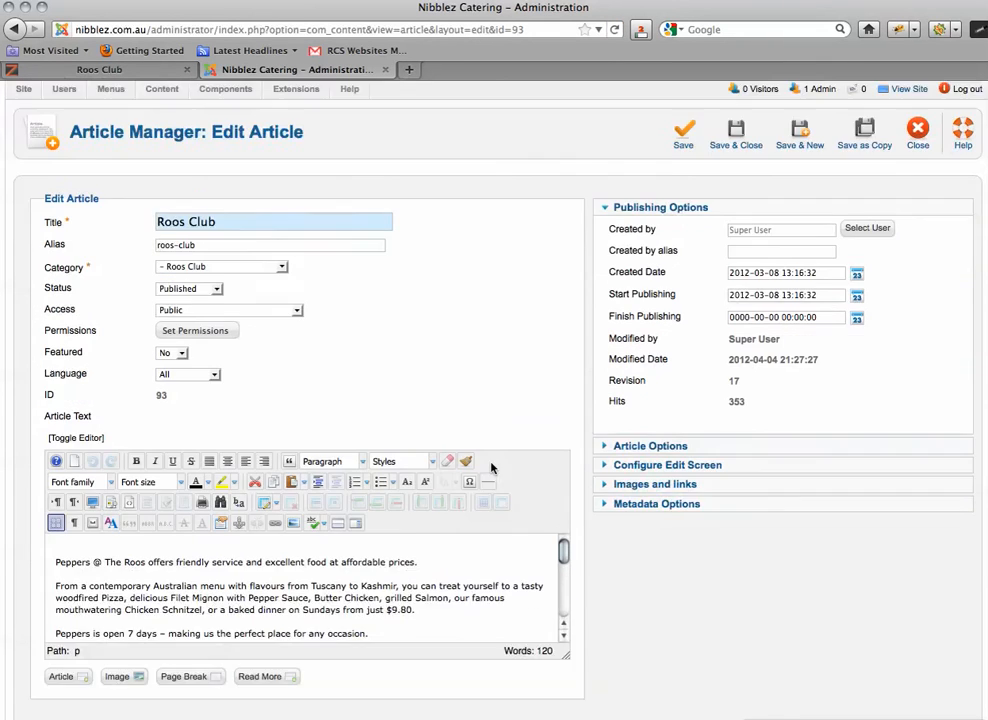
Enlarge the Roos Club article's text editor and compare its text with the live Roos Club page.
{"action": "scroll", "coordinate": [495, 470], "scroll_direction": "down", "scroll_amount": 5}
{"action": "left_click_drag", "start_coordinate": [566, 404], "coordinate": [810, 600]}
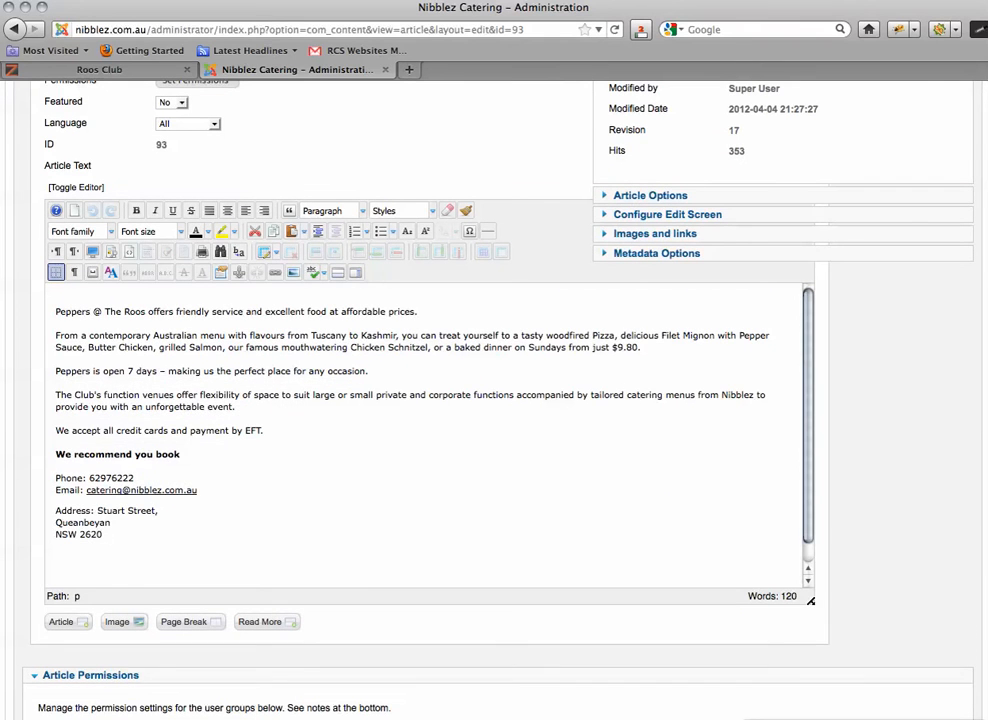
{"action": "left_click", "coordinate": [131, 69]}
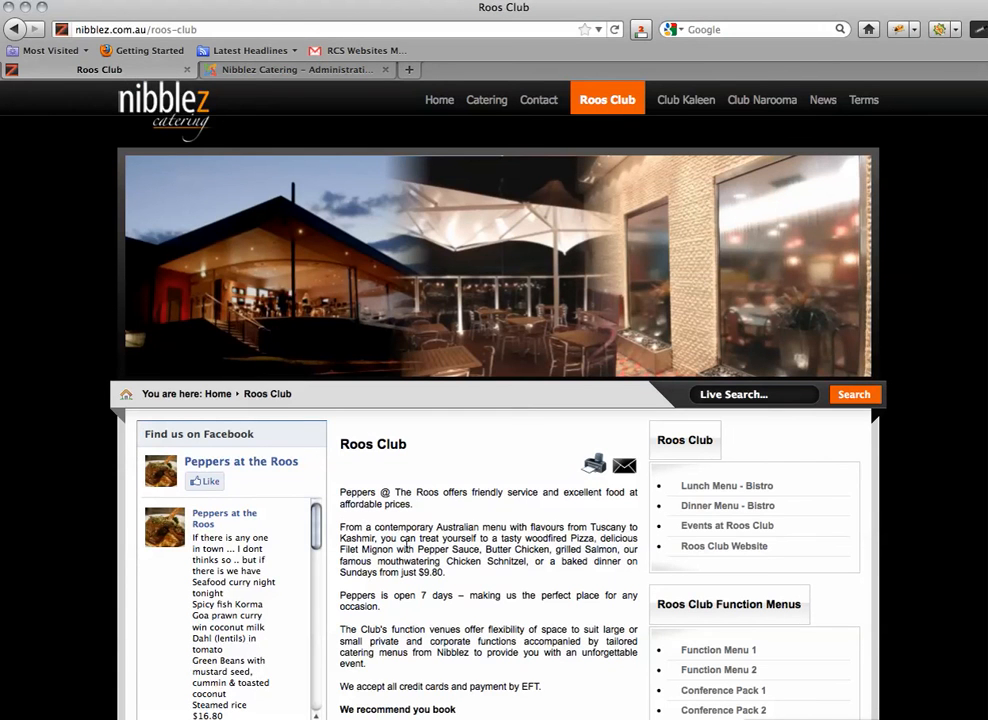
{"action": "left_click", "coordinate": [236, 66]}
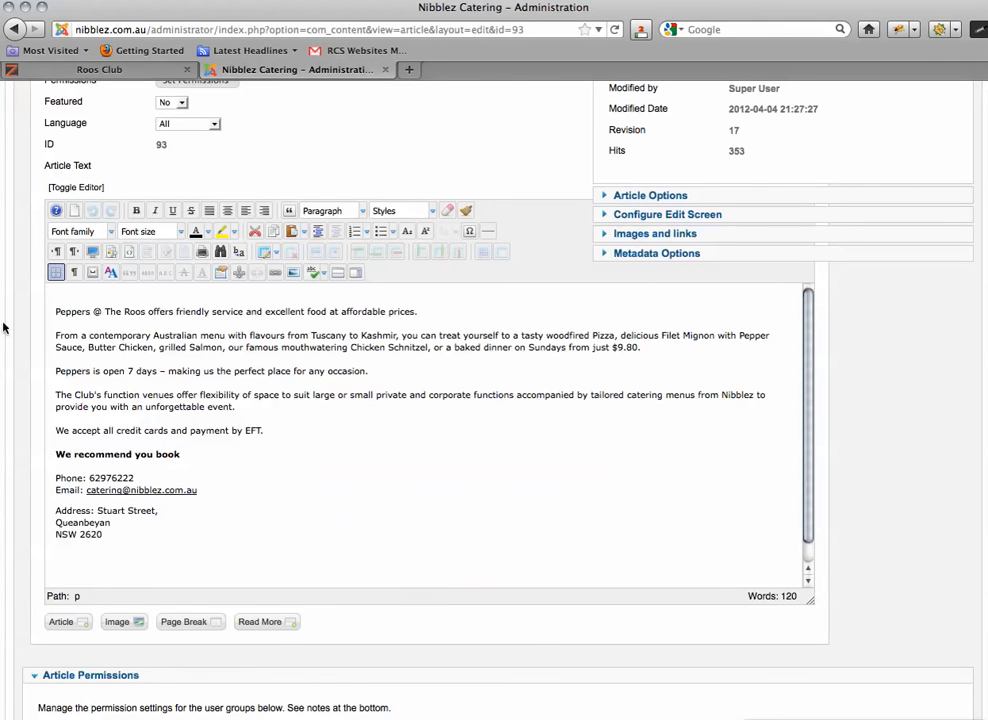
Highlight the paragraphs above "We recommend you book" in the article and check where they appear on the live Roos Club page.
{"action": "left_click_drag", "start_coordinate": [58, 312], "coordinate": [359, 434]}
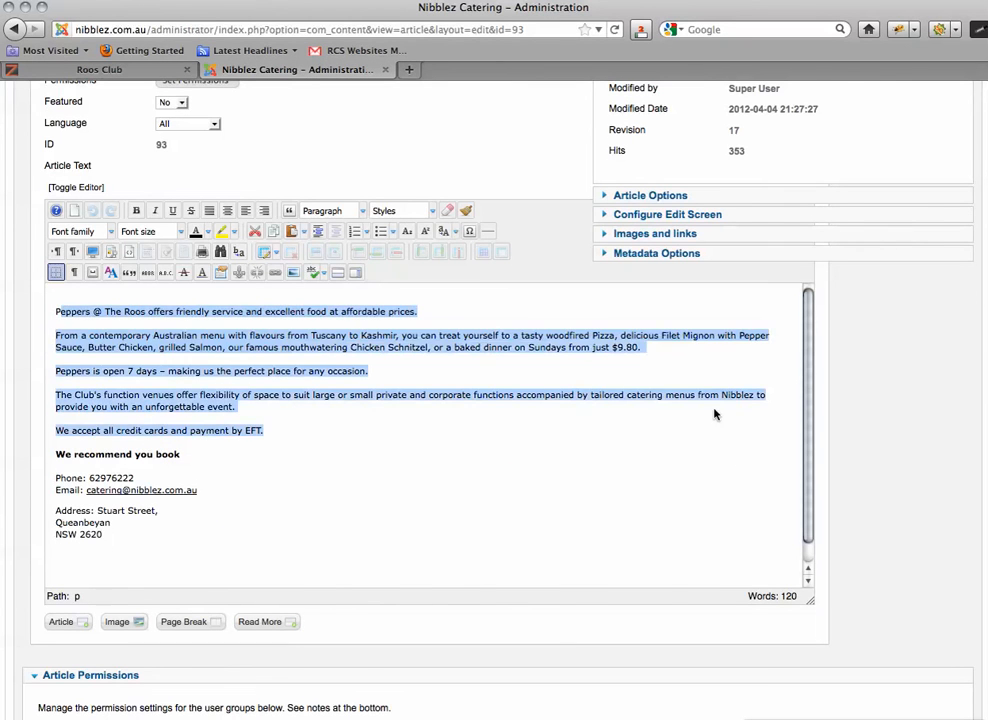
{"action": "scroll", "coordinate": [613, 211], "scroll_direction": "up", "scroll_amount": 5}
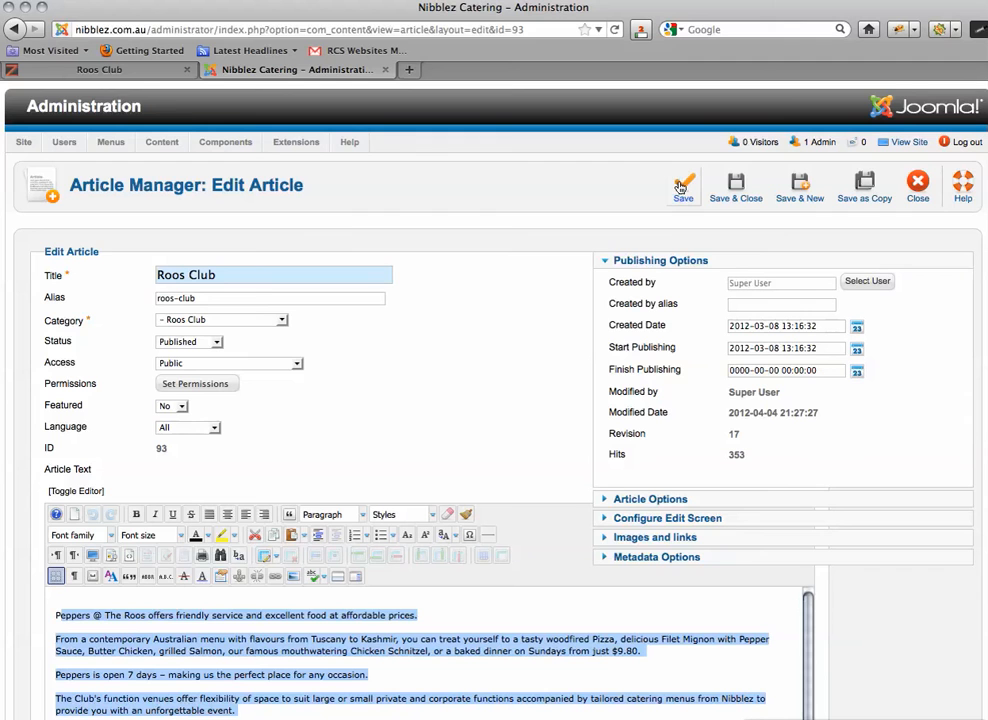
{"action": "left_click", "coordinate": [100, 69]}
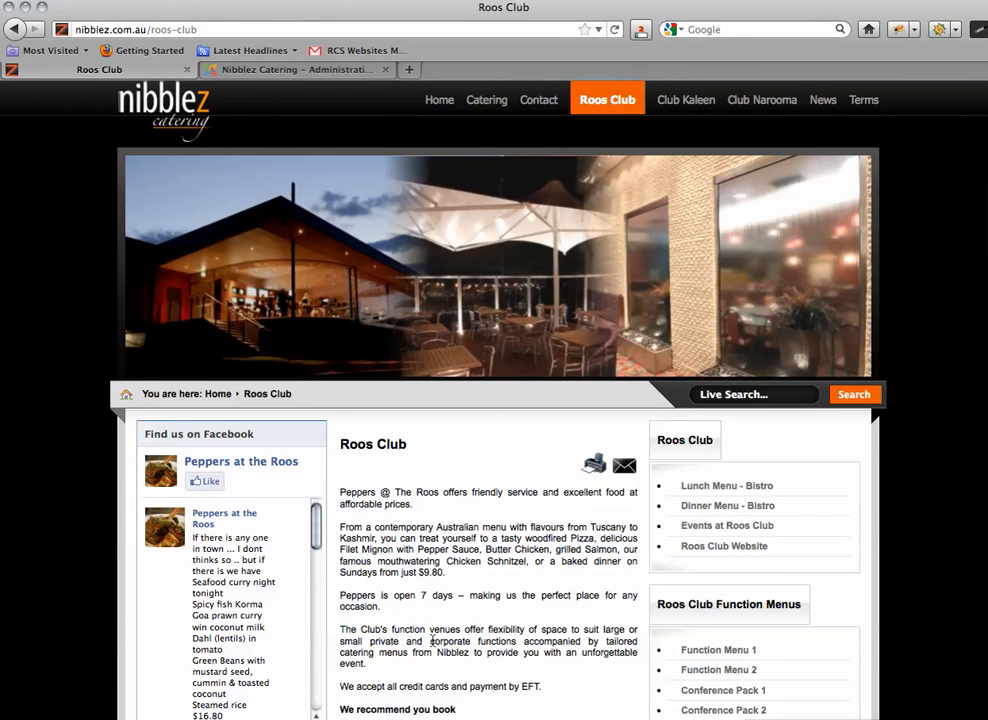
{"action": "left_click", "coordinate": [232, 66]}
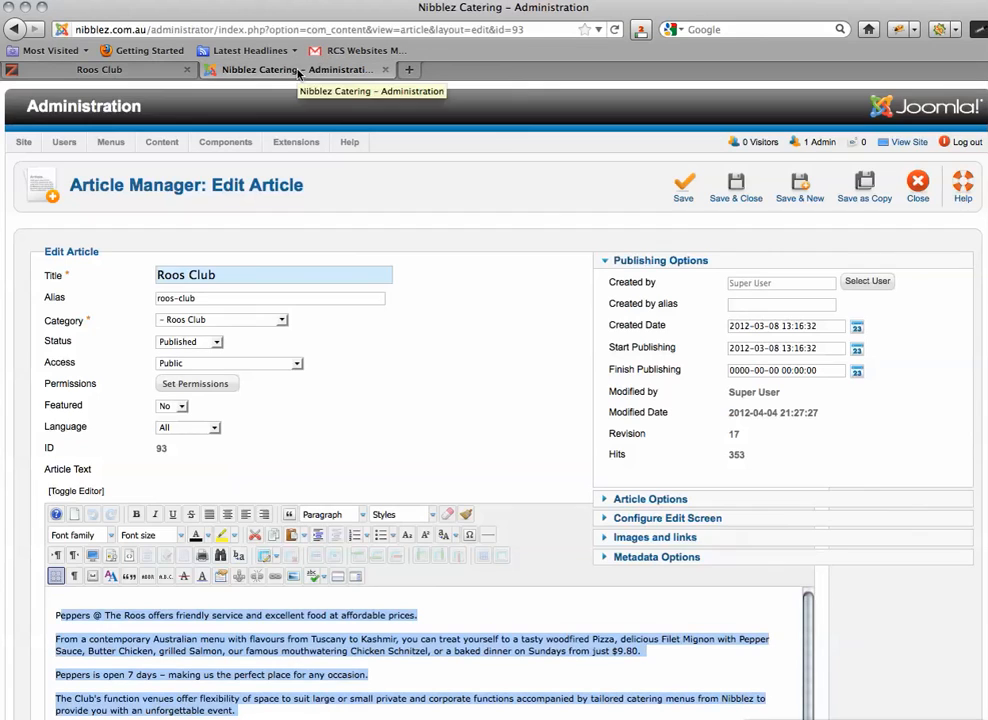
Close the Roos Club article without saving and log out of the Joomla administration backend.
{"action": "left_click", "coordinate": [864, 188]}
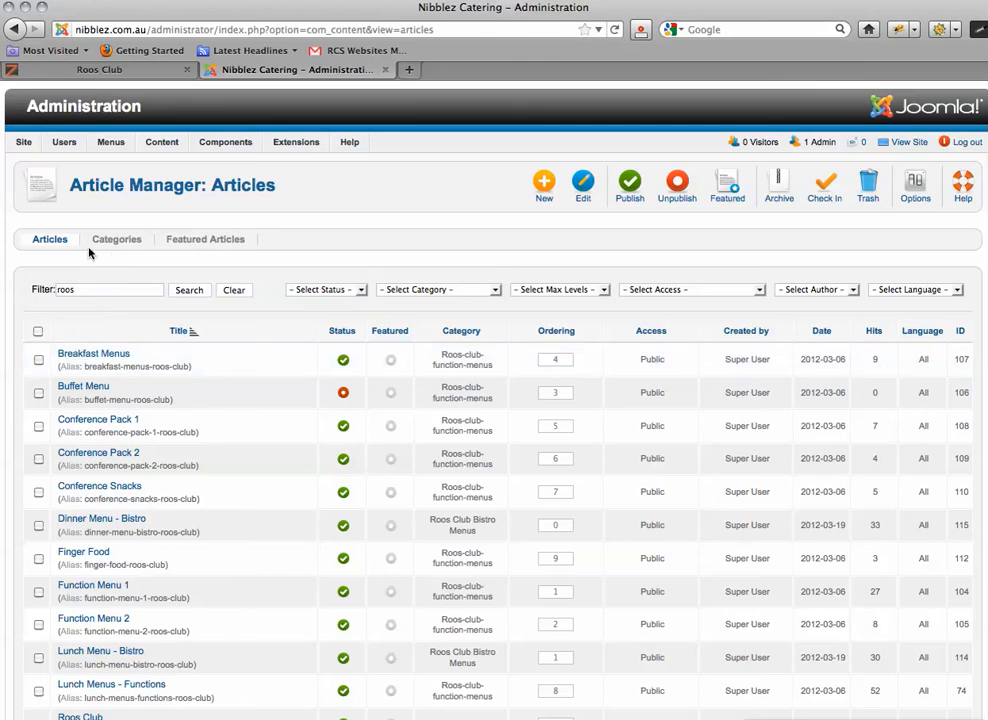
{"action": "left_click", "coordinate": [85, 69]}
{"action": "left_click", "coordinate": [237, 70]}
{"action": "left_click", "coordinate": [966, 146]}
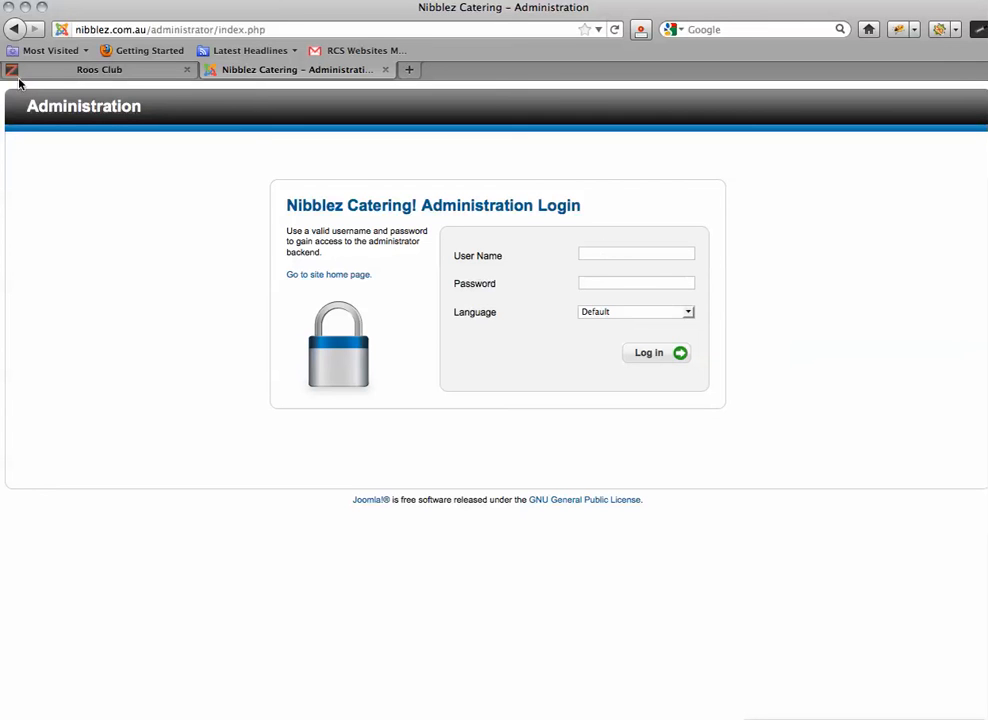
{"action": "left_click", "coordinate": [85, 69]}
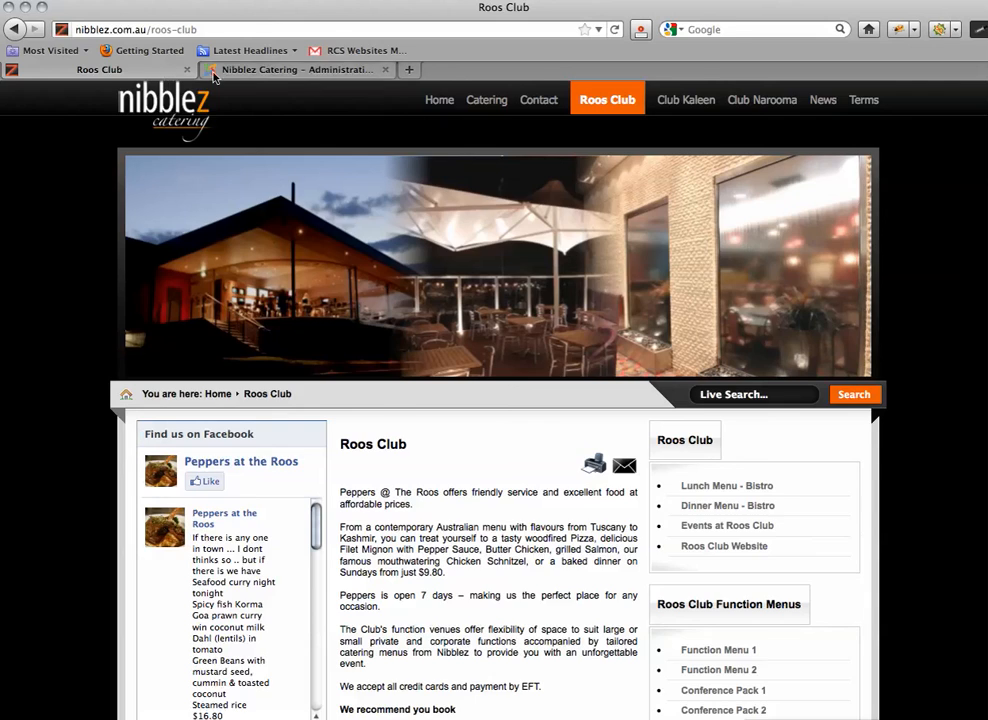
{"action": "left_click", "coordinate": [213, 72]}
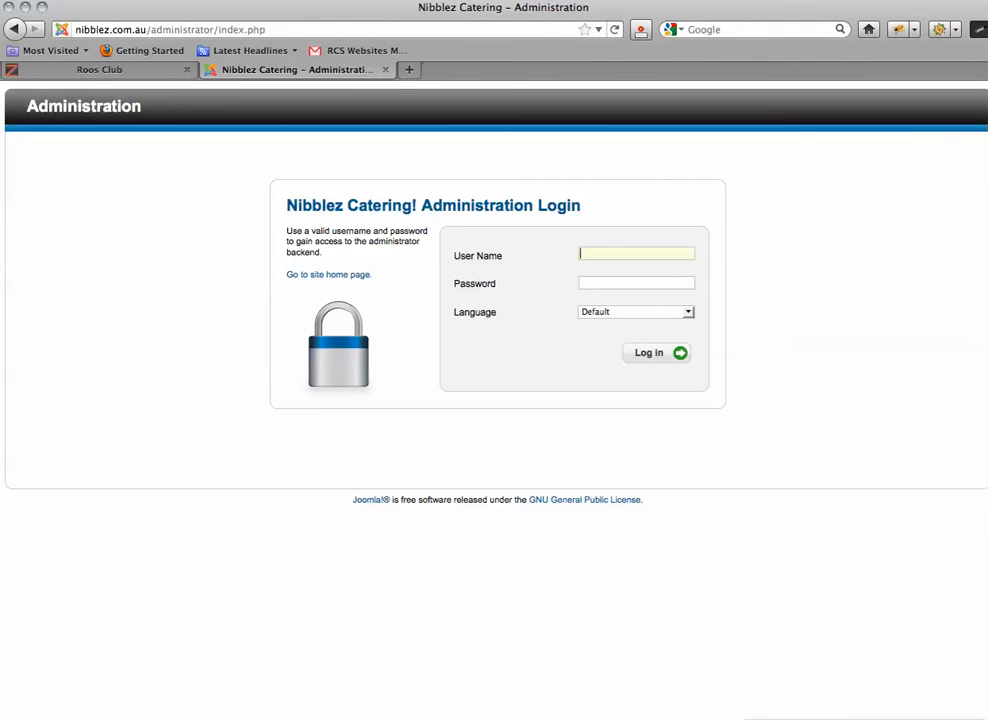